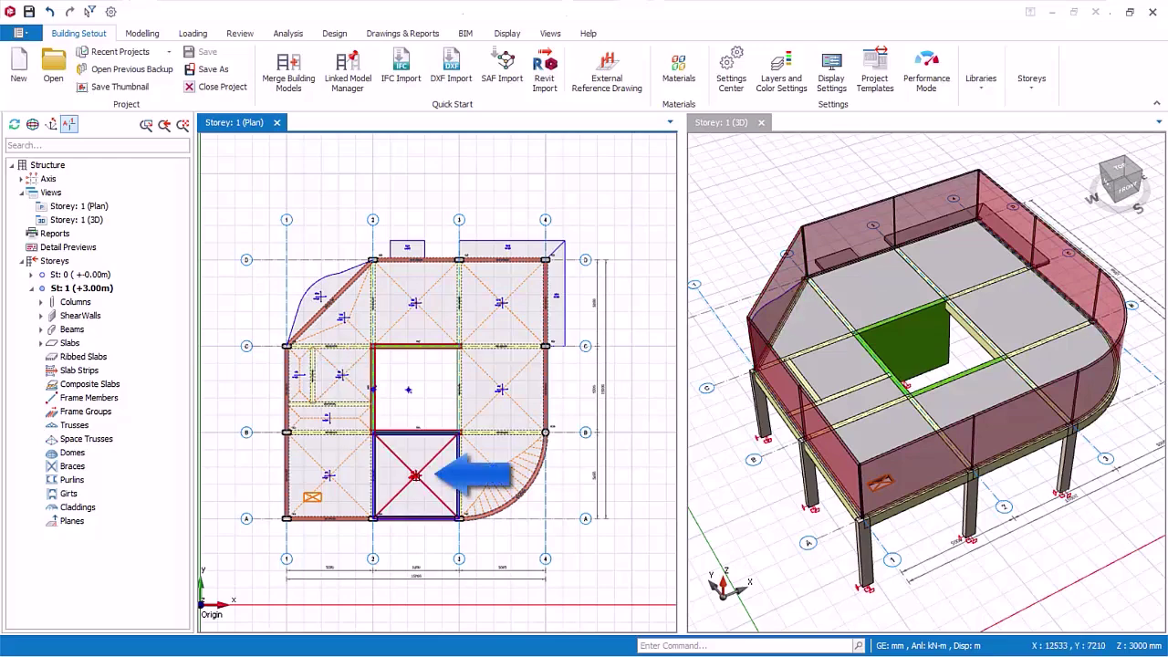
Open the loads of slab 1S2 for editing and set up a uniform line load in load case G
left_click(415, 476)
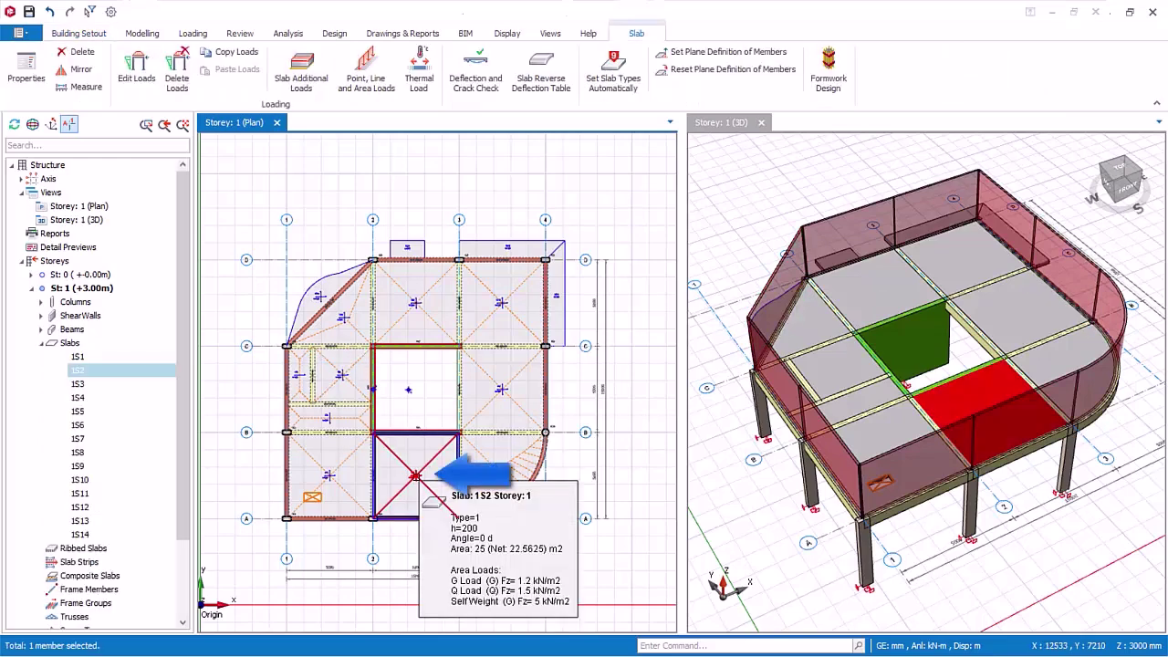
left_click(134, 79)
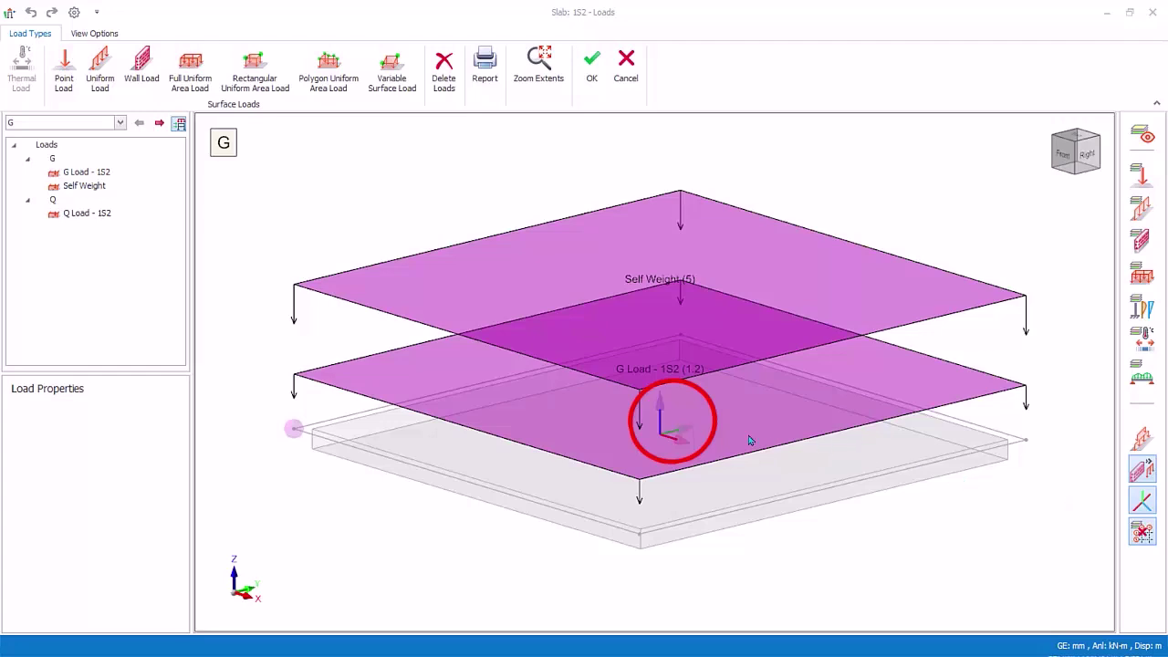
left_click(100, 73)
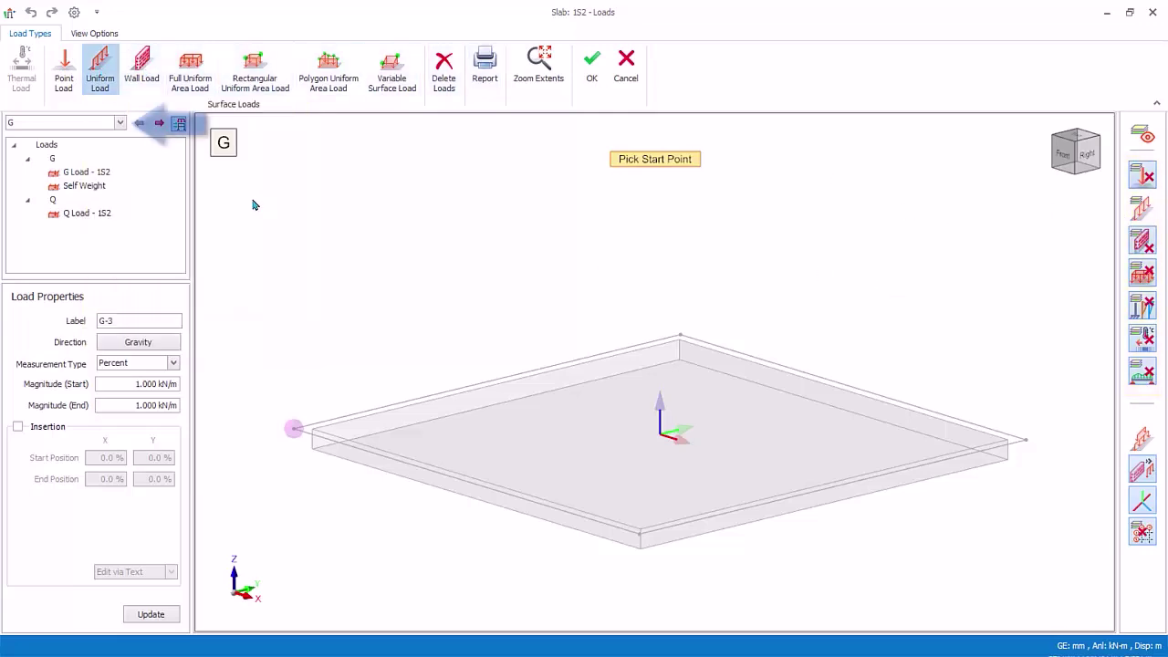
left_click(119, 122)
left_click(16, 135)
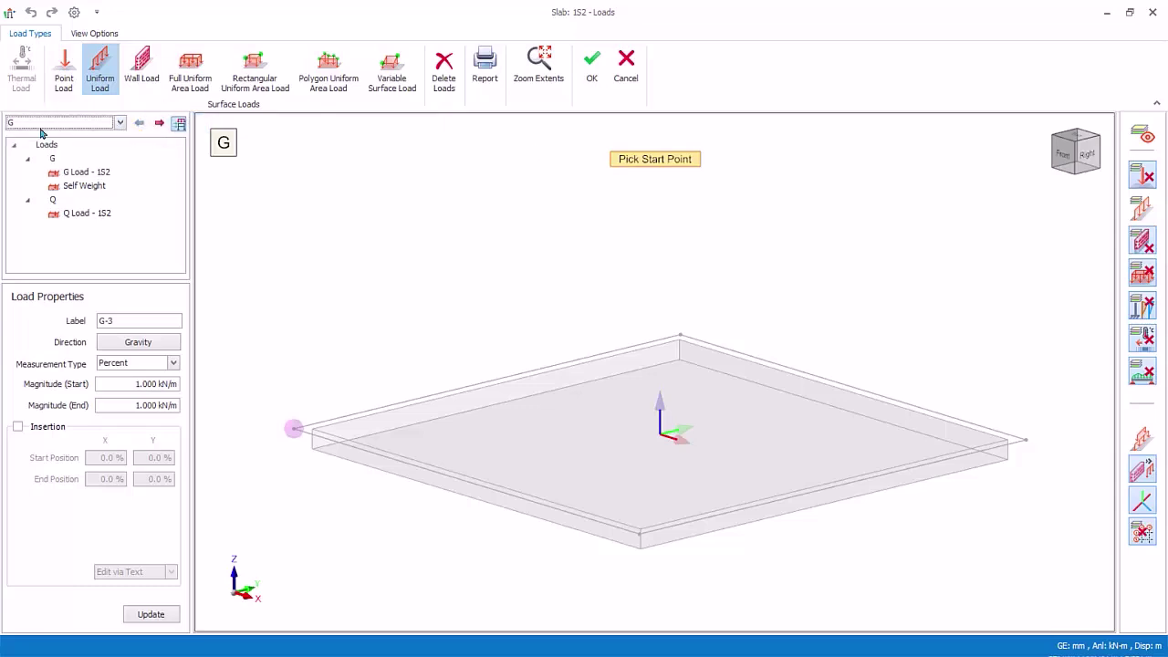
In plan, draw a gravity line load near one slab edge from about (798, 856) to (776, 3943)
left_click(1079, 142)
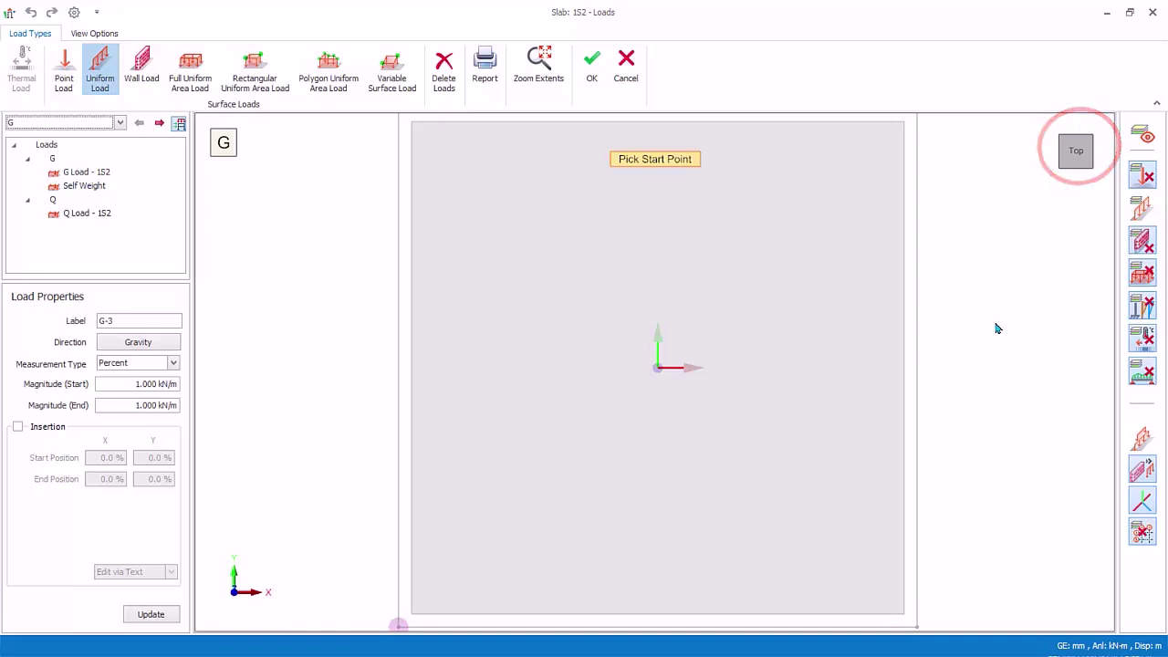
left_click(157, 341)
left_click(61, 376)
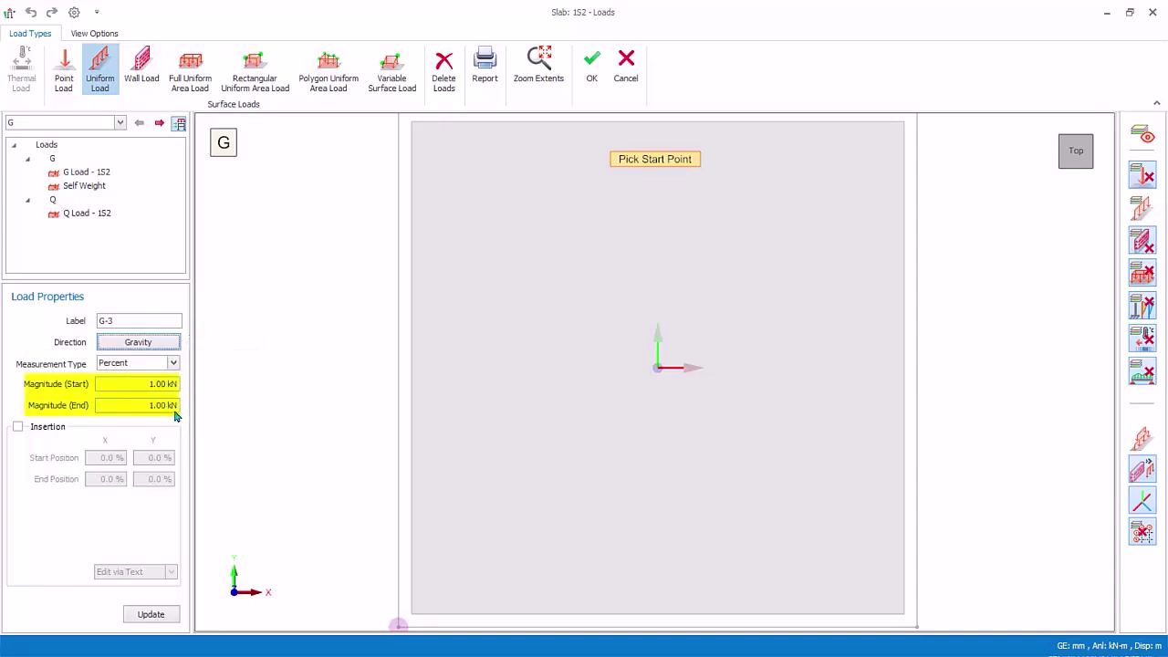
left_click(481, 538)
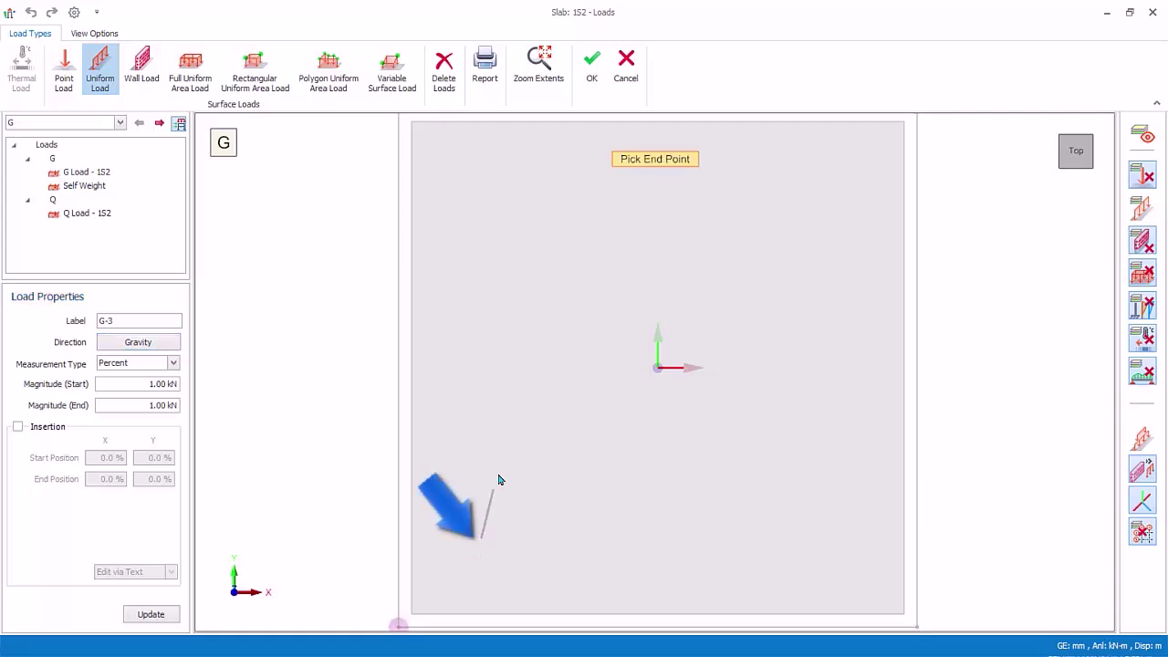
left_click(480, 225)
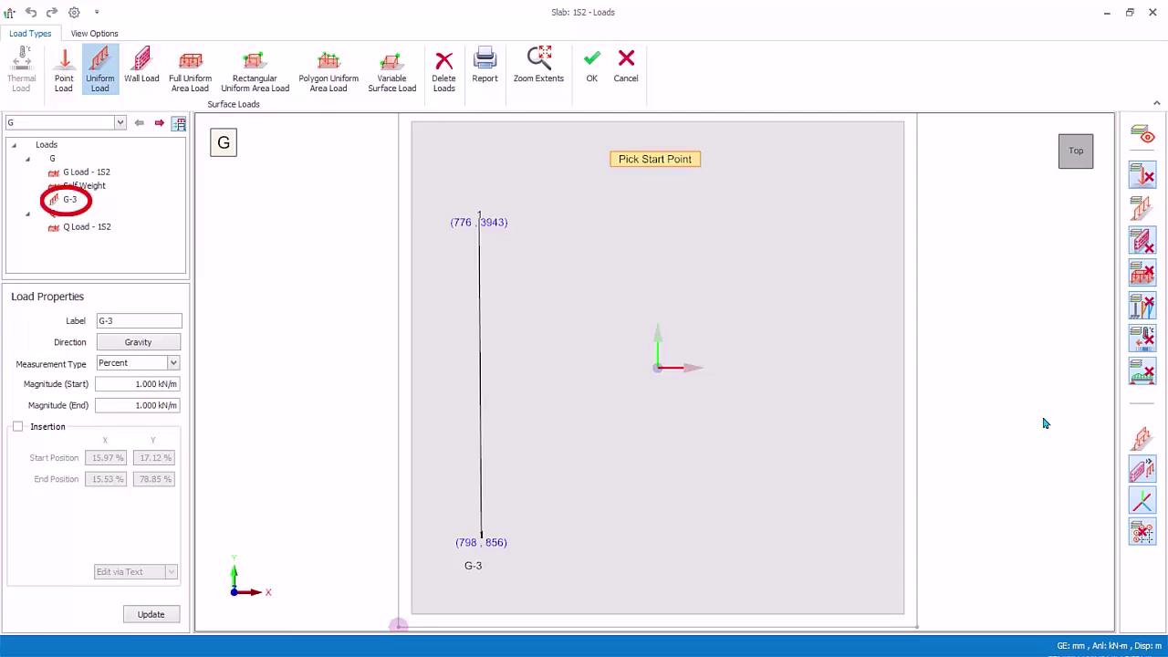
key("Escape")
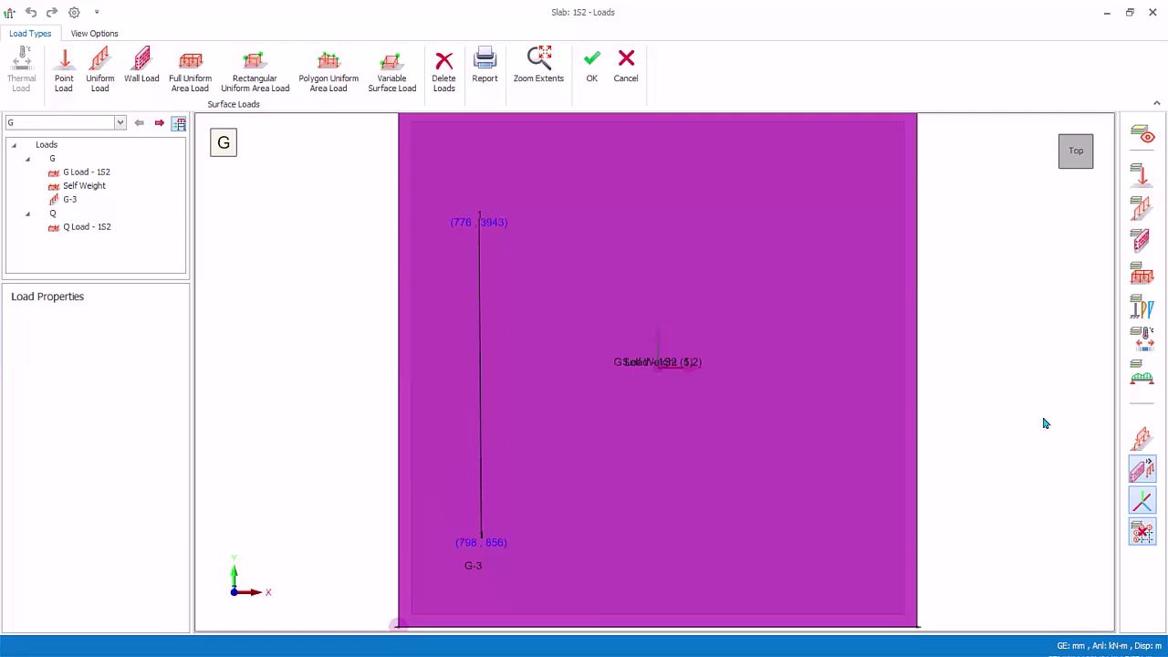
Set the measurement type of line load G-3 to Distance
scroll(996, 419, "down", 1)
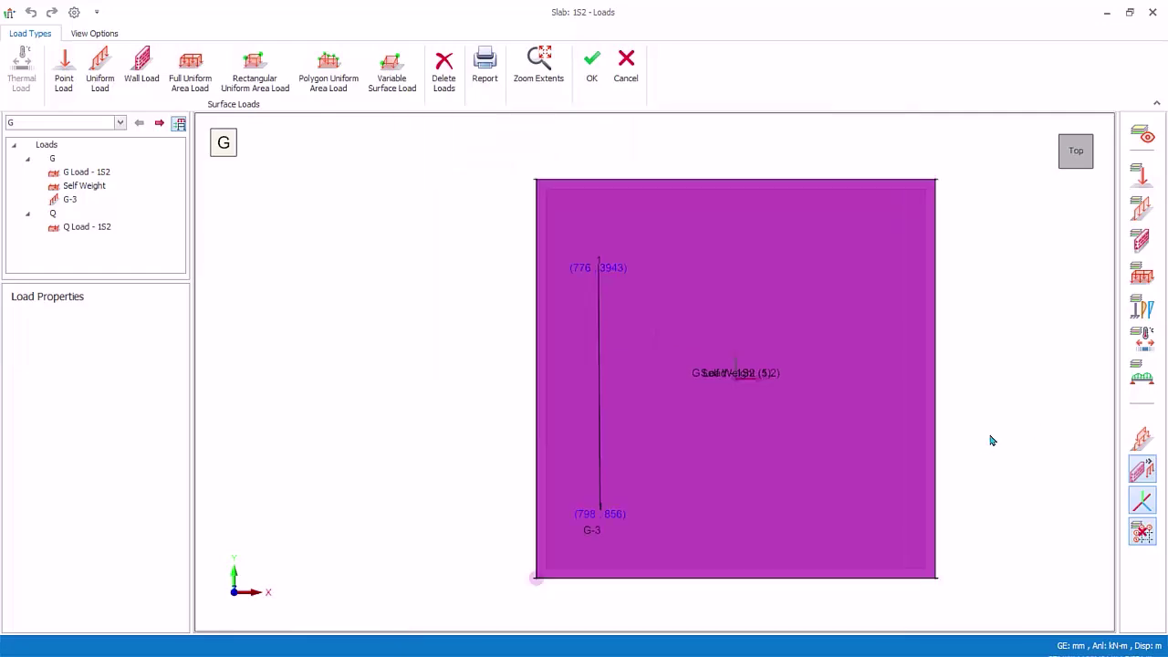
middle_click_drag(984, 445, 880, 318)
middle_click_drag(780, 337, 698, 319)
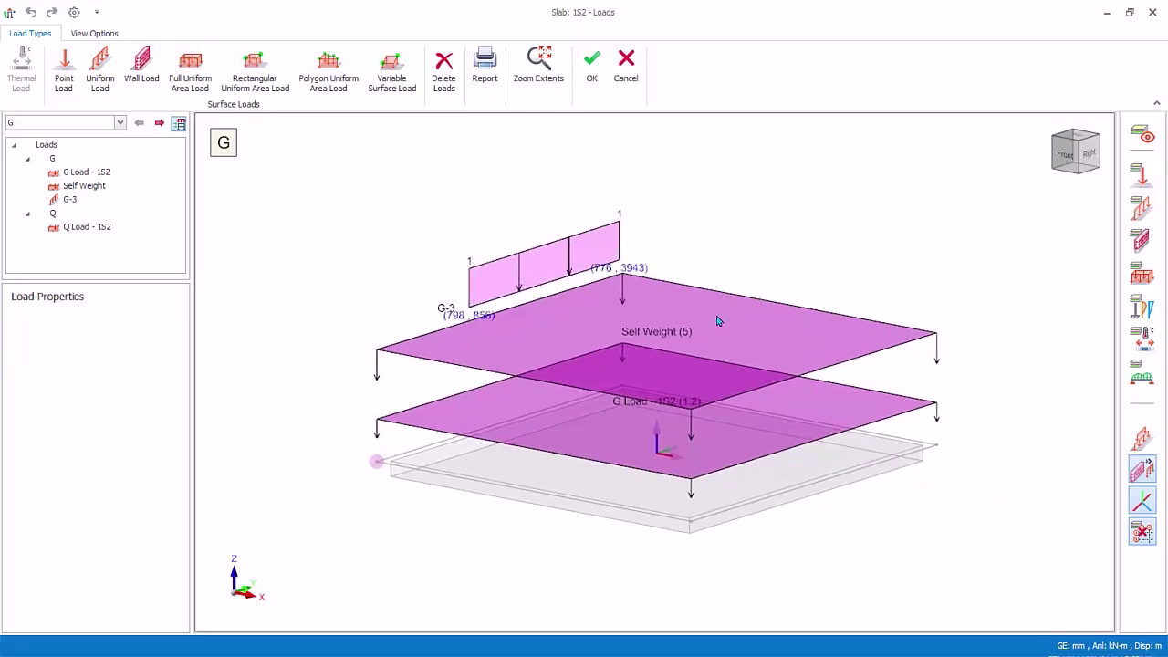
left_click(536, 269)
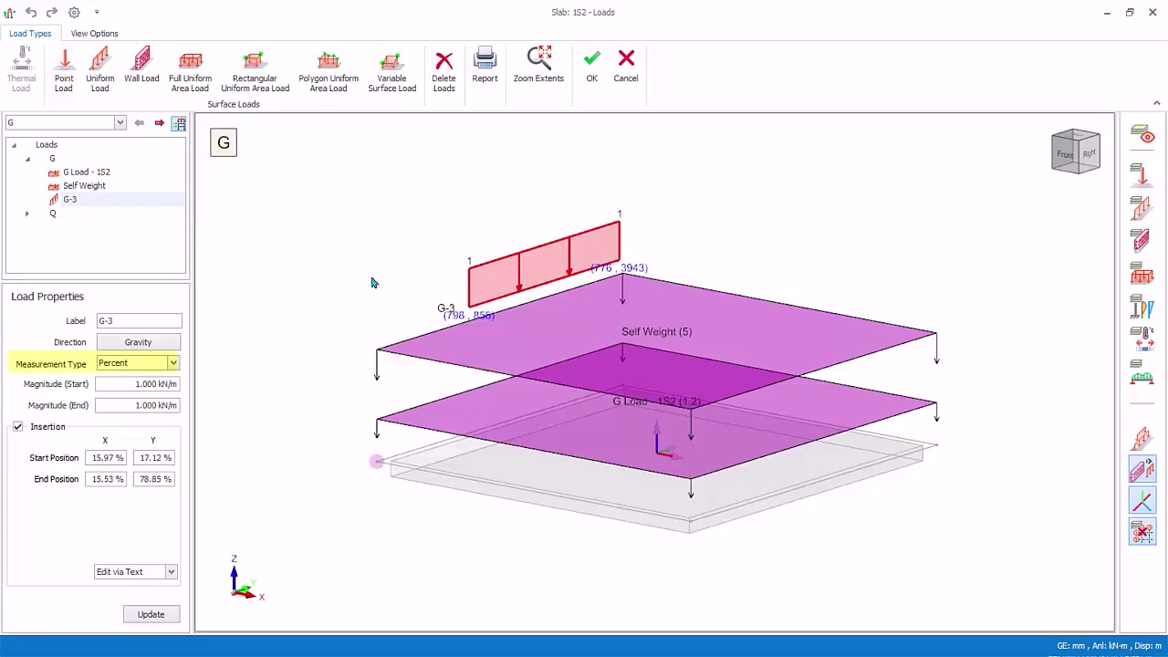
left_click(173, 363)
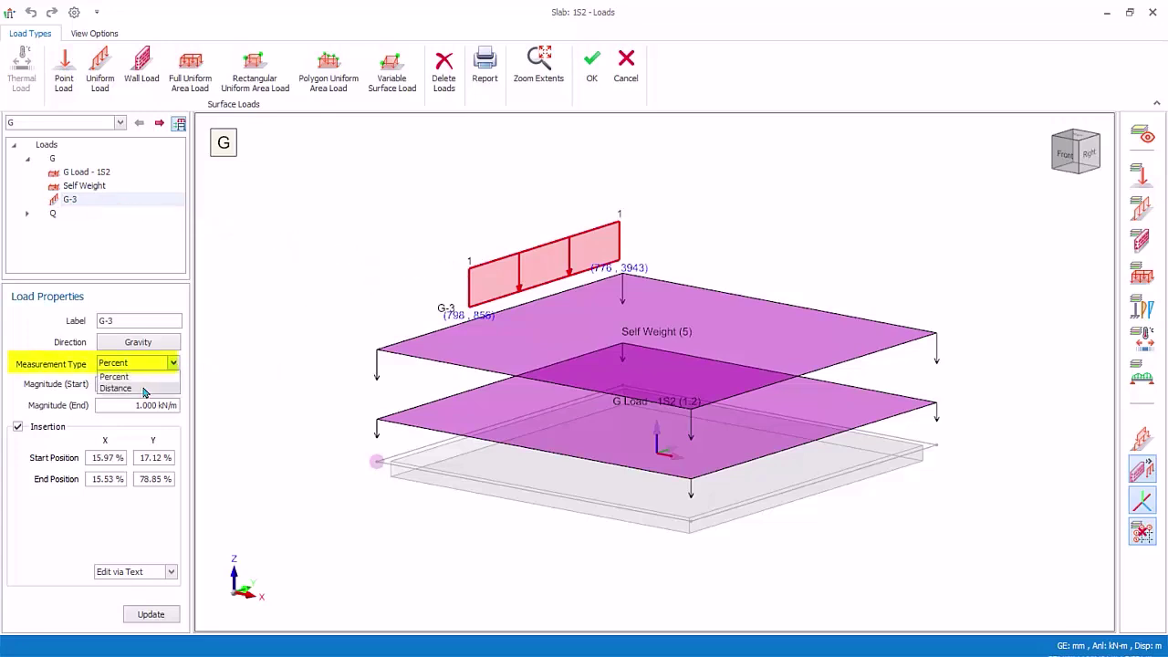
left_click(143, 388)
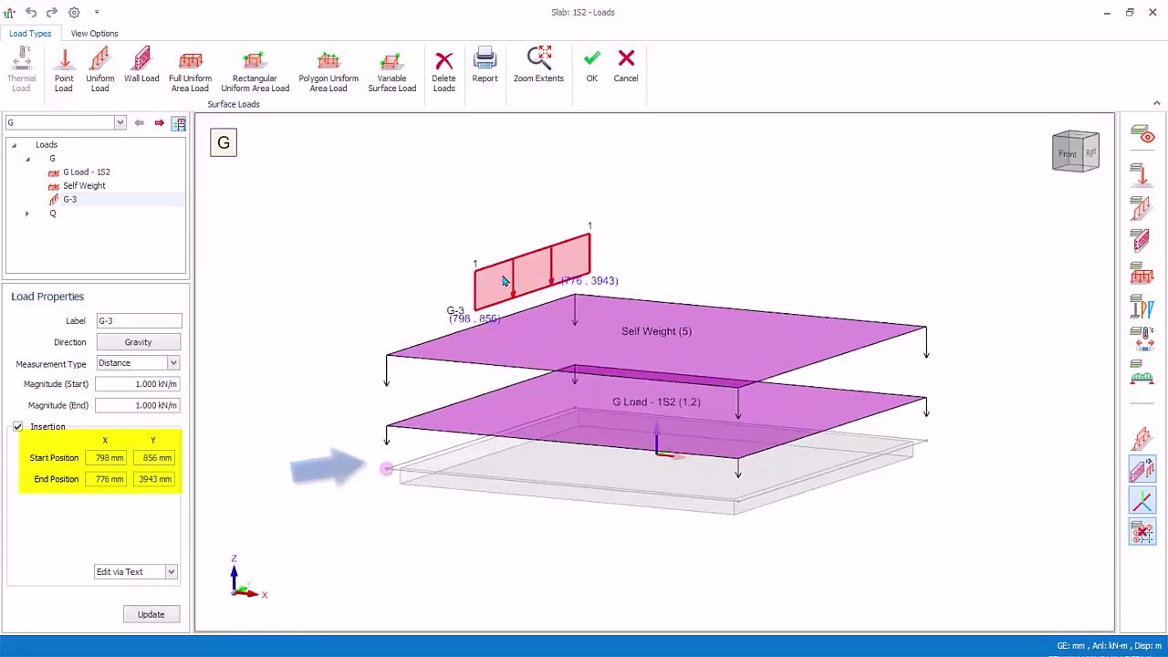
Reposition line load G-3 to start at X 1000, Y 1000 mm and end at X 1000, Y 4000 mm, and apply the update
left_click(100, 457)
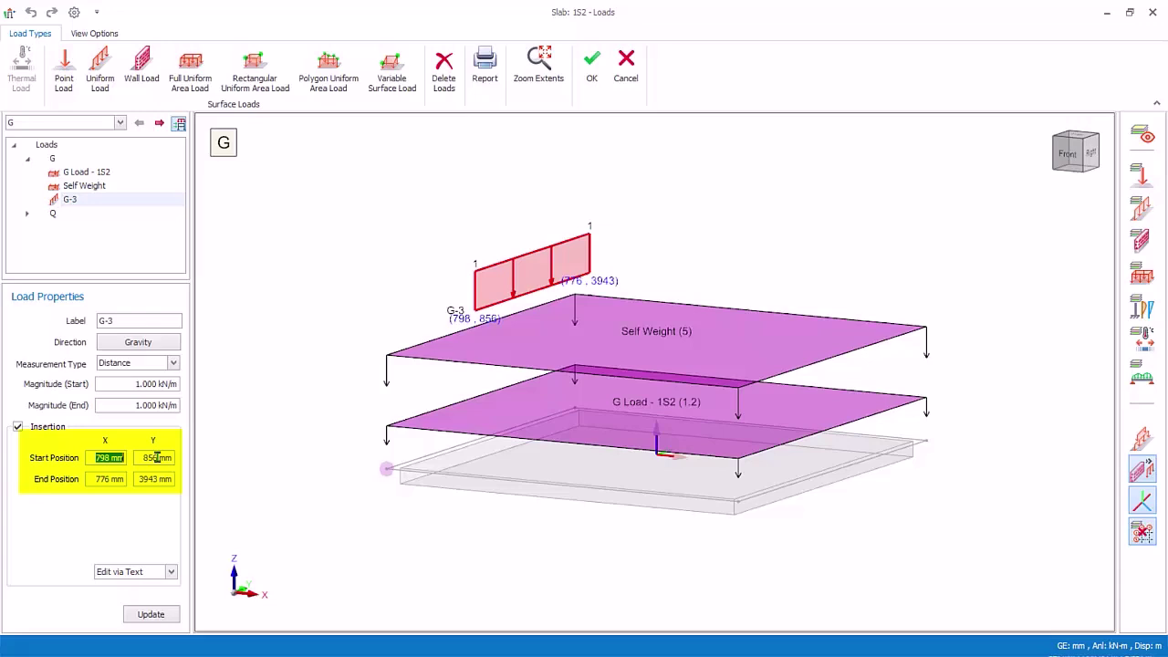
type("1000")
left_click(105, 478)
type("1000")
left_click(138, 458)
type("1000")
key("Tab")
type("4000")
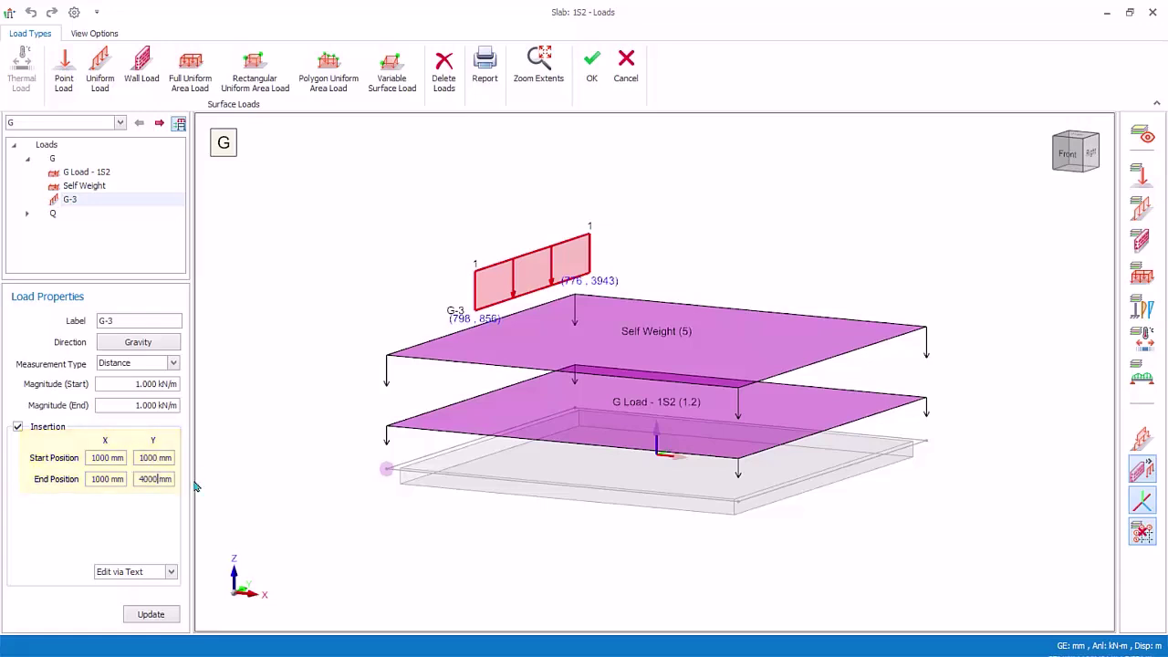
left_click(150, 614)
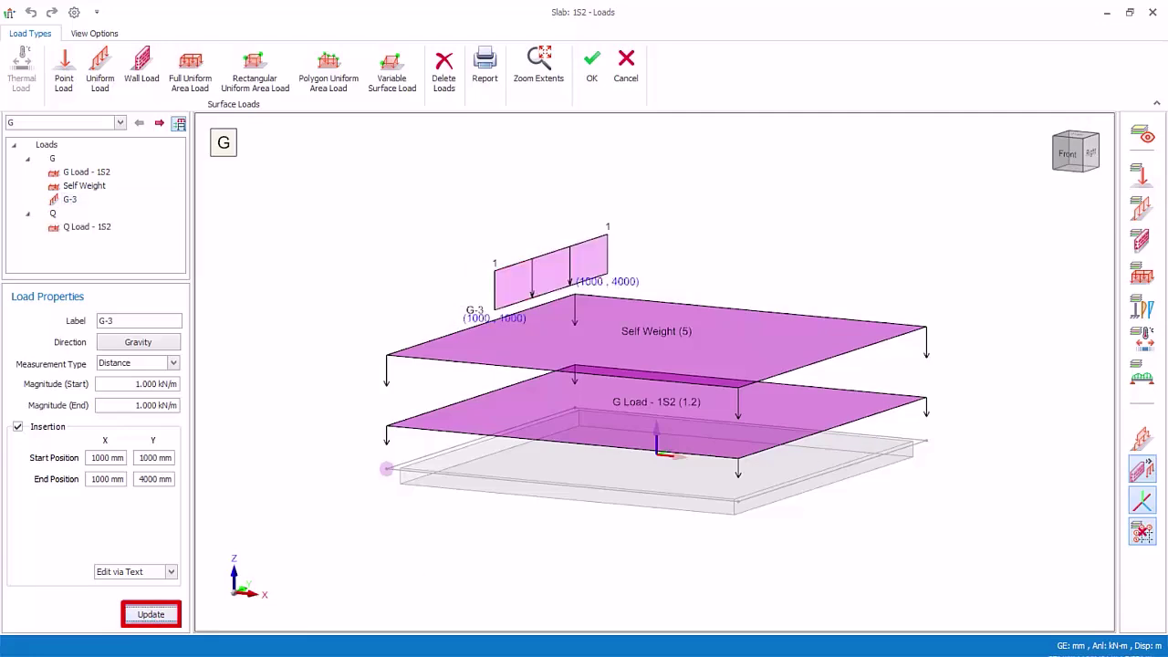
Add a 100 Brick Wall - Singapore wall load along the far slab edge from about (1137, 4012) to (3314, 4024)
left_click_drag(387, 468, 367, 416)
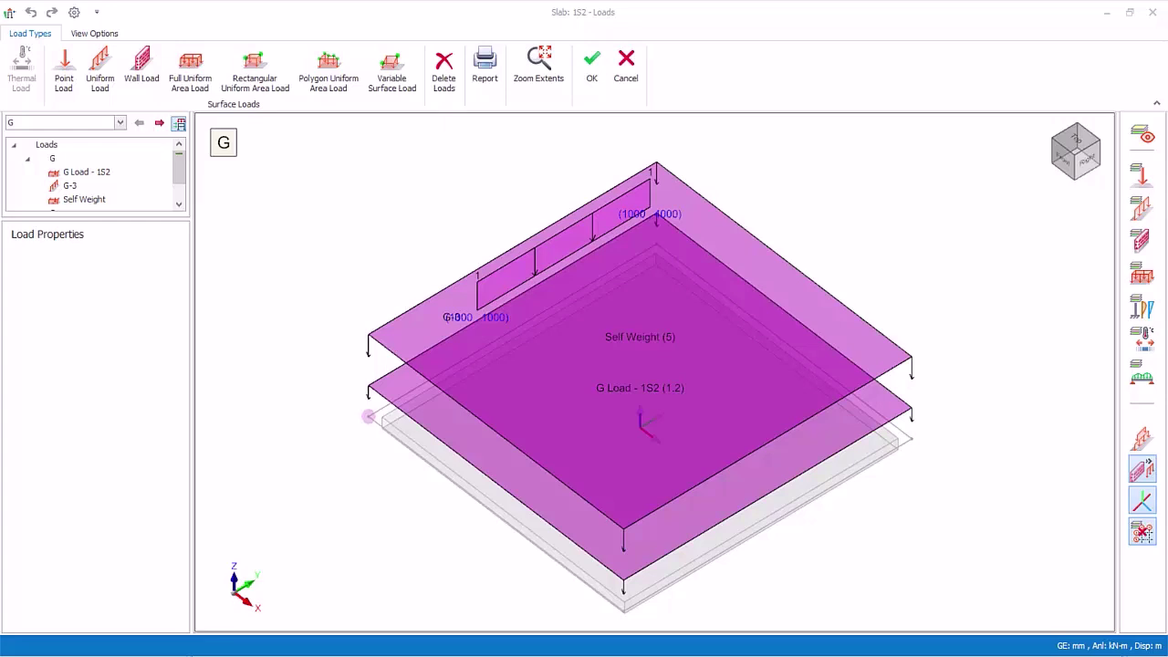
left_click(144, 68)
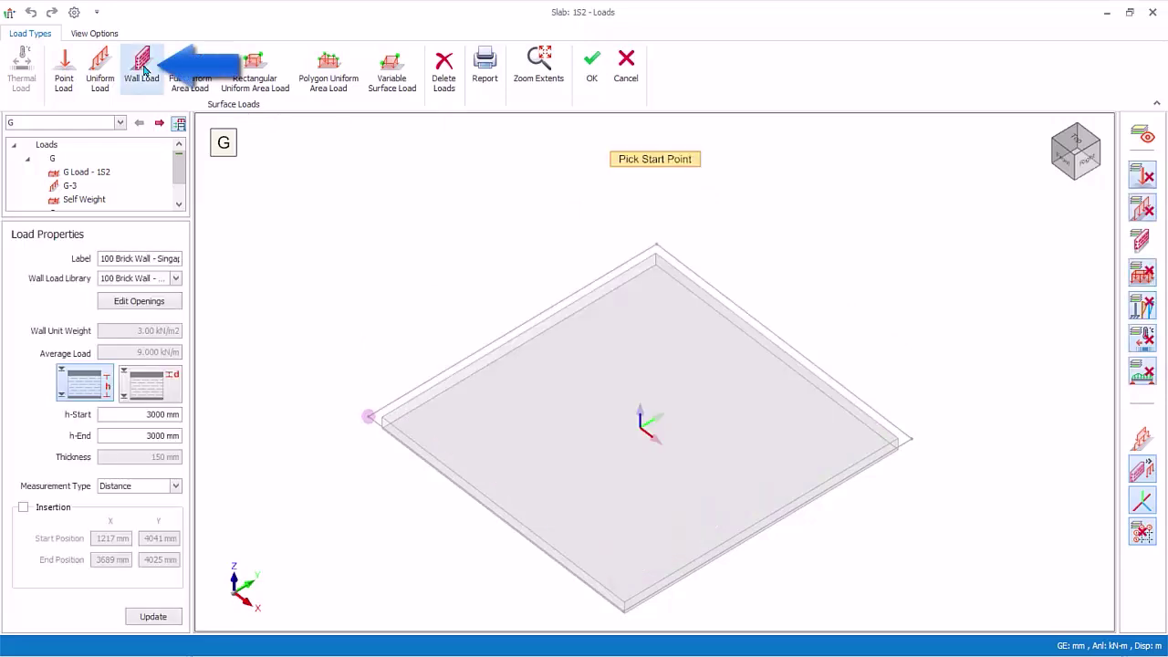
left_click(176, 278)
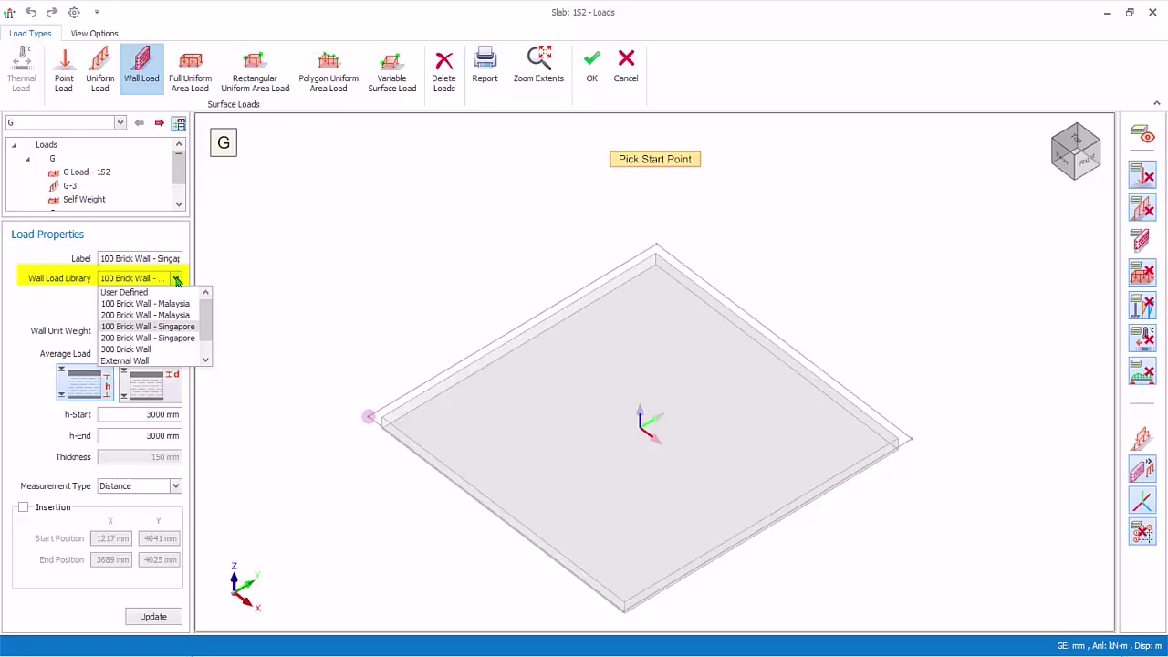
left_click(178, 326)
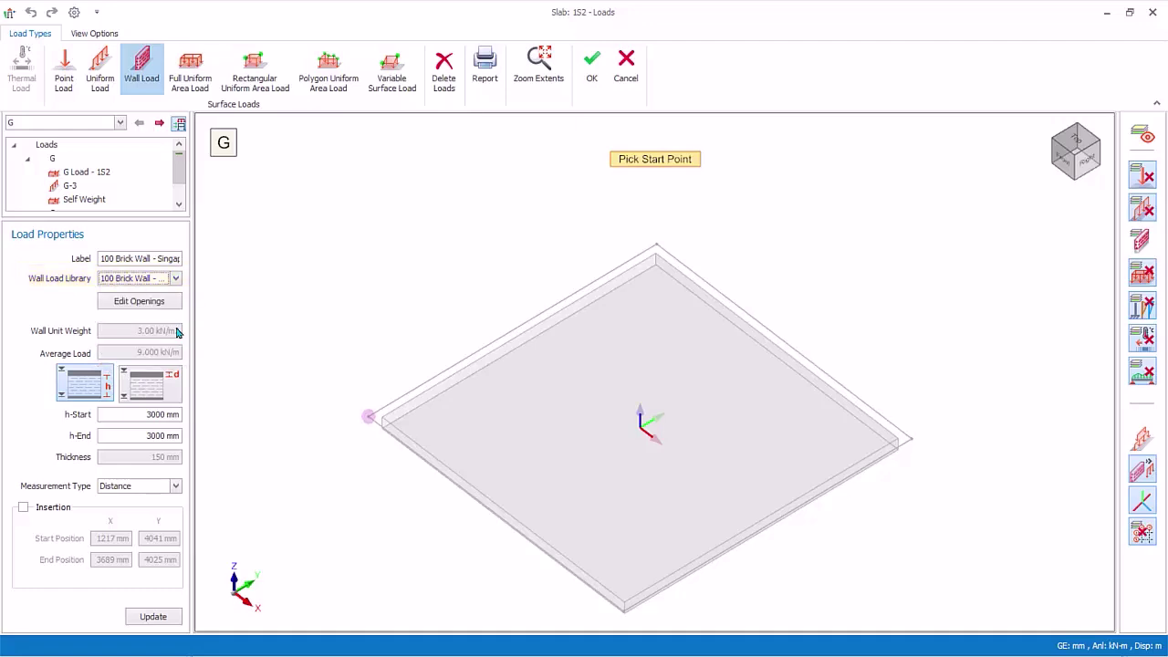
left_click(658, 313)
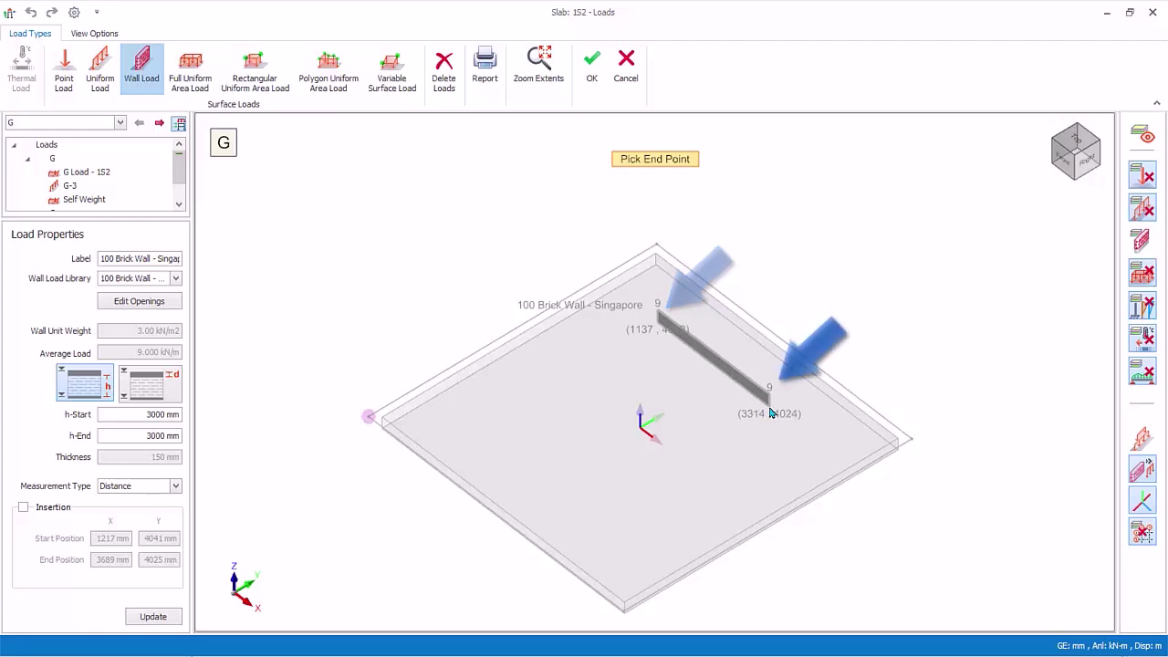
left_click(771, 413)
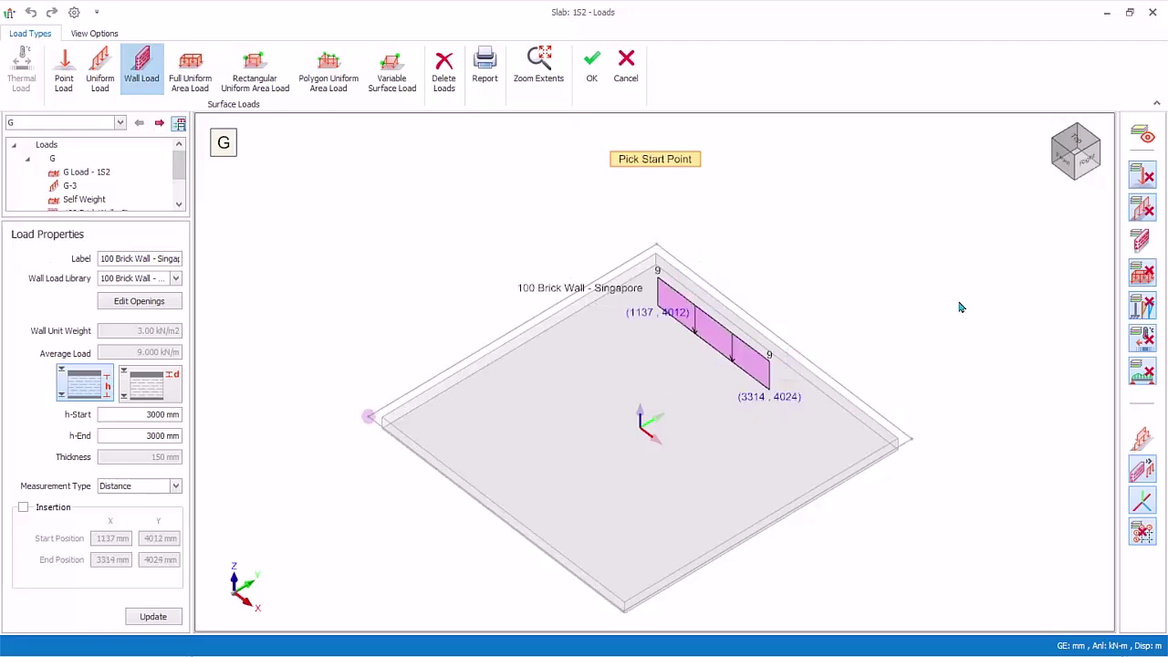
Enable the insertion coordinates for the wall load, update it, and save the slab loads back to the model
left_click(23, 507)
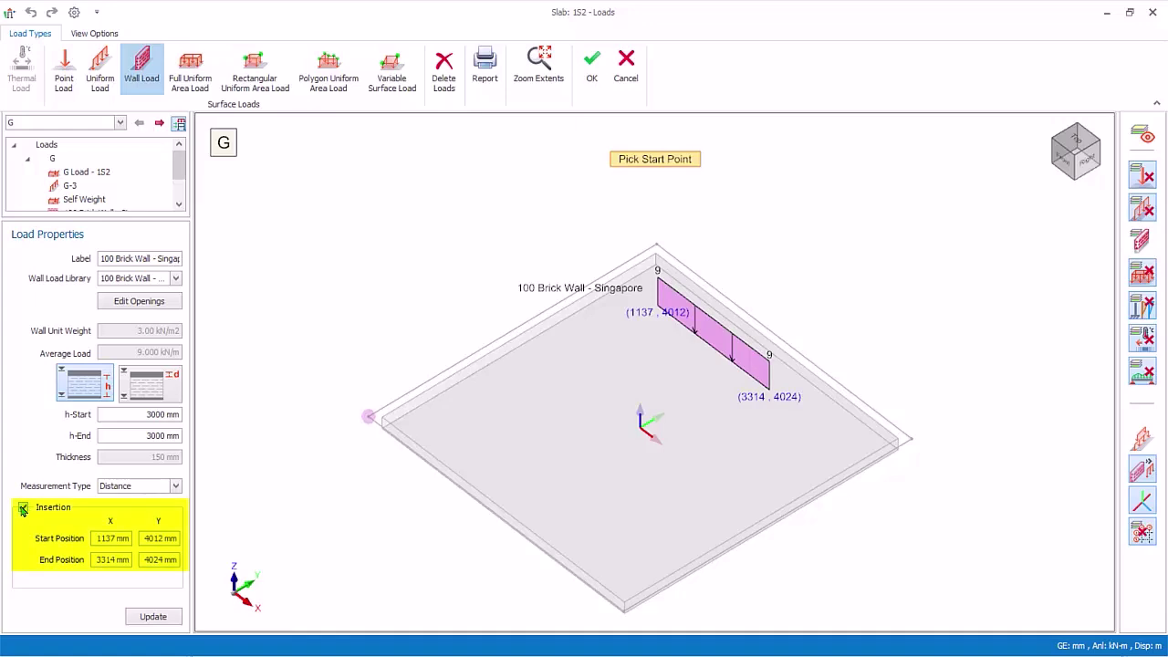
left_click(155, 617)
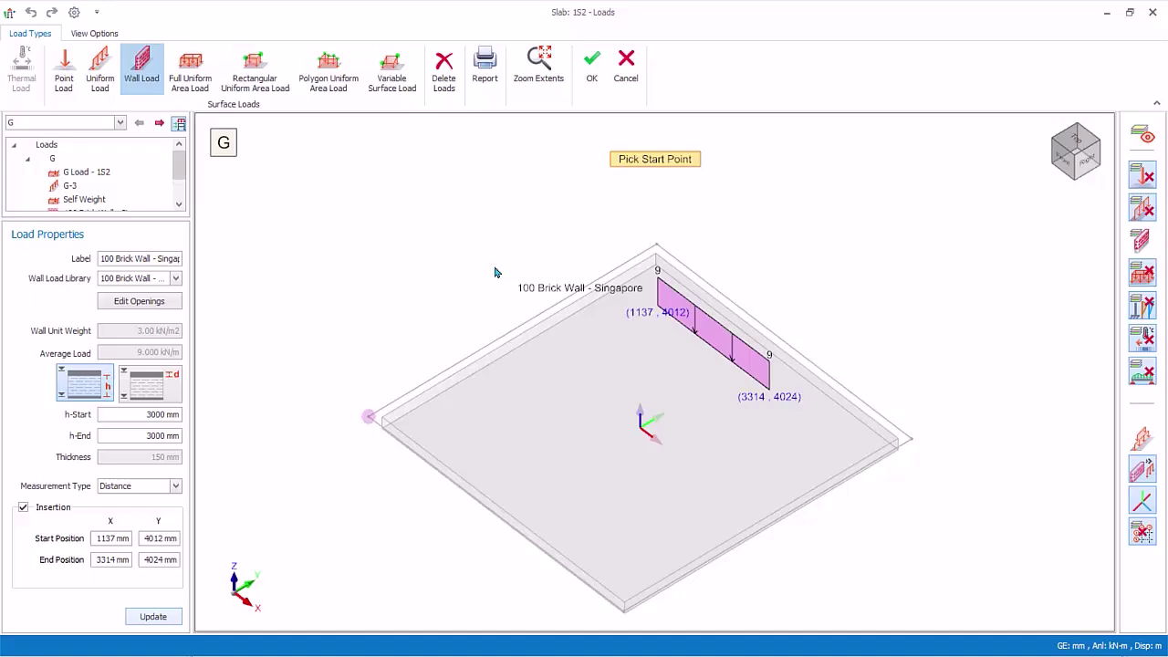
key("Escape")
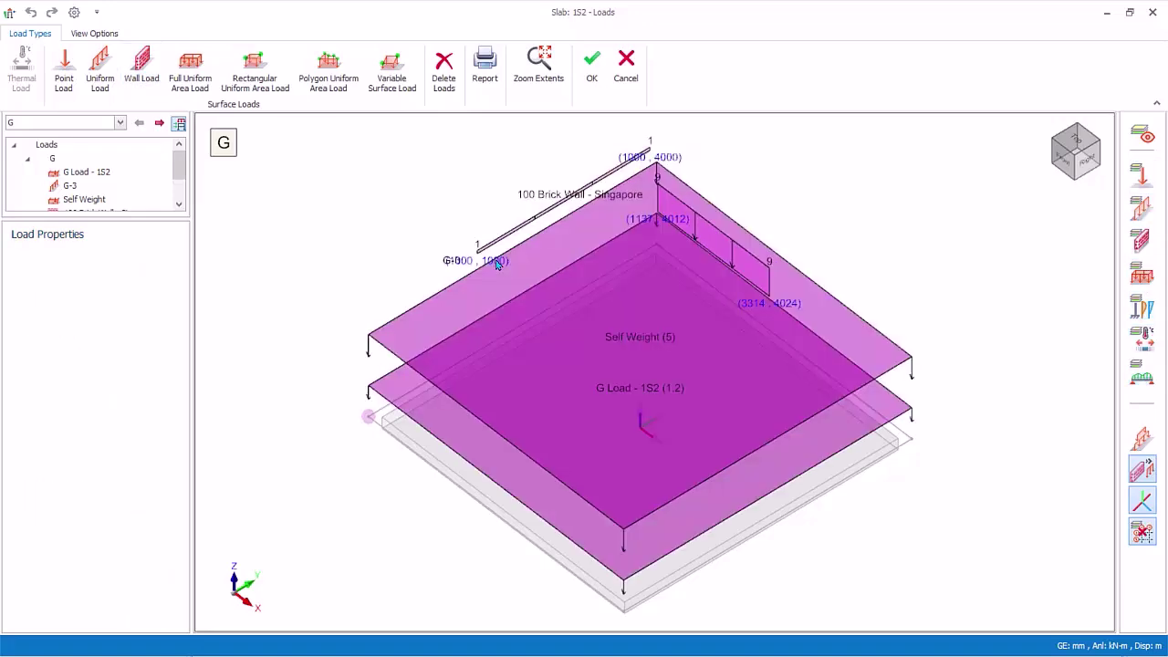
left_click(594, 57)
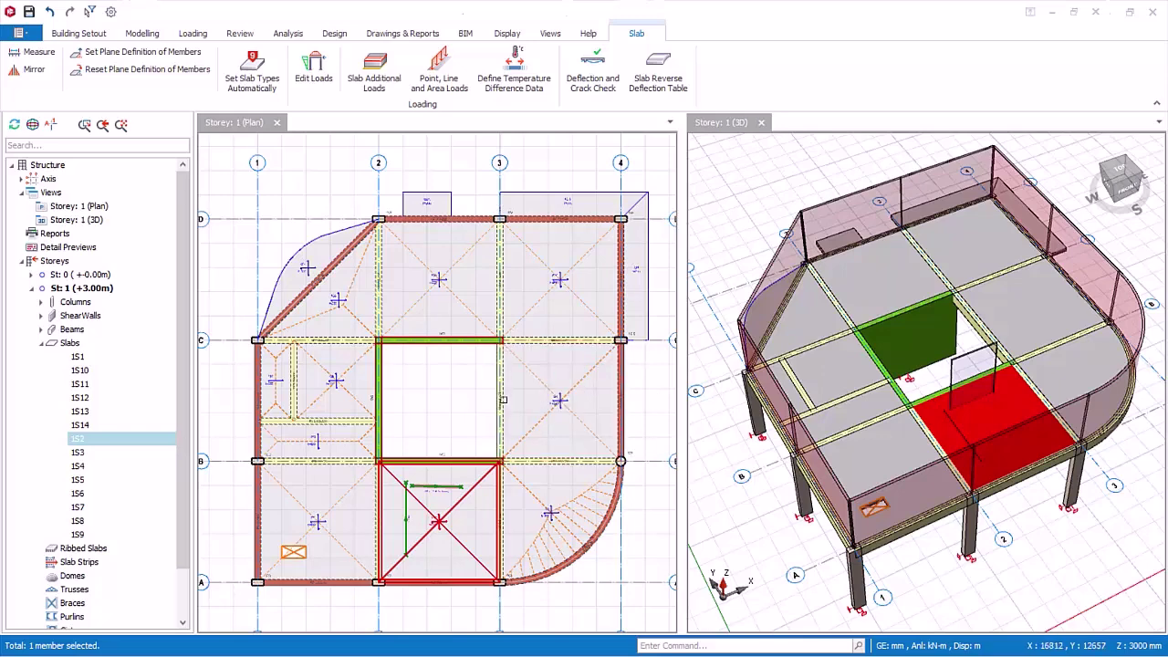
key("Delete")
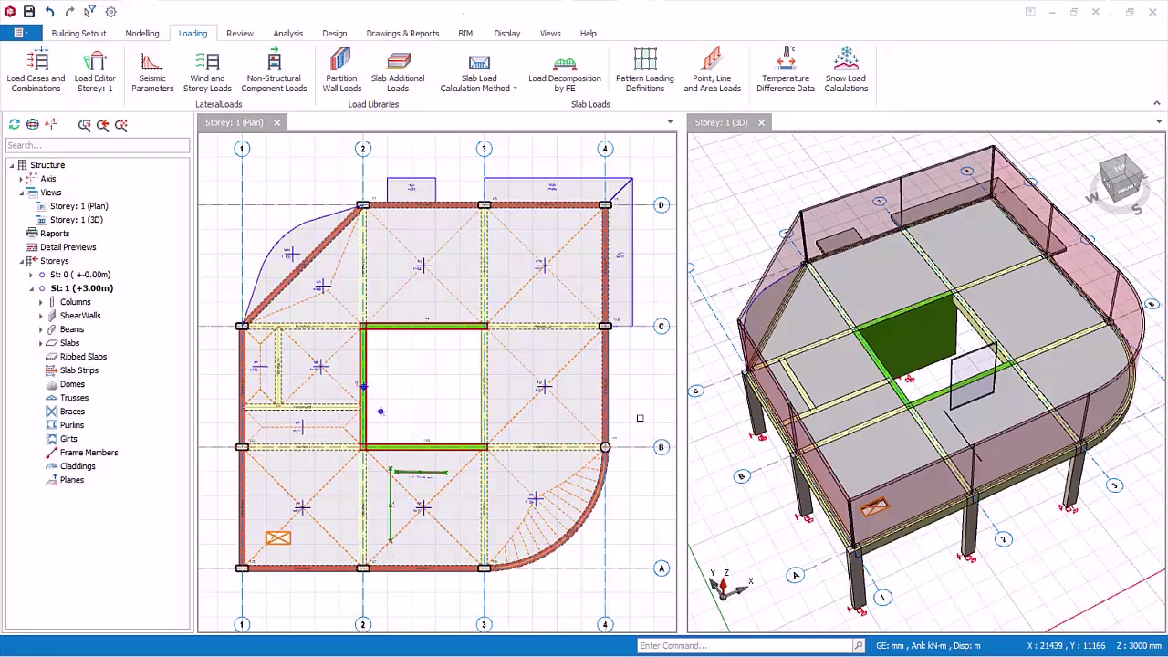
Draw a vertical dead-load line load on slab 1S7 in the storey plan, with start and end magnitudes of 5 kN/m
scroll(628, 413, "up", 5)
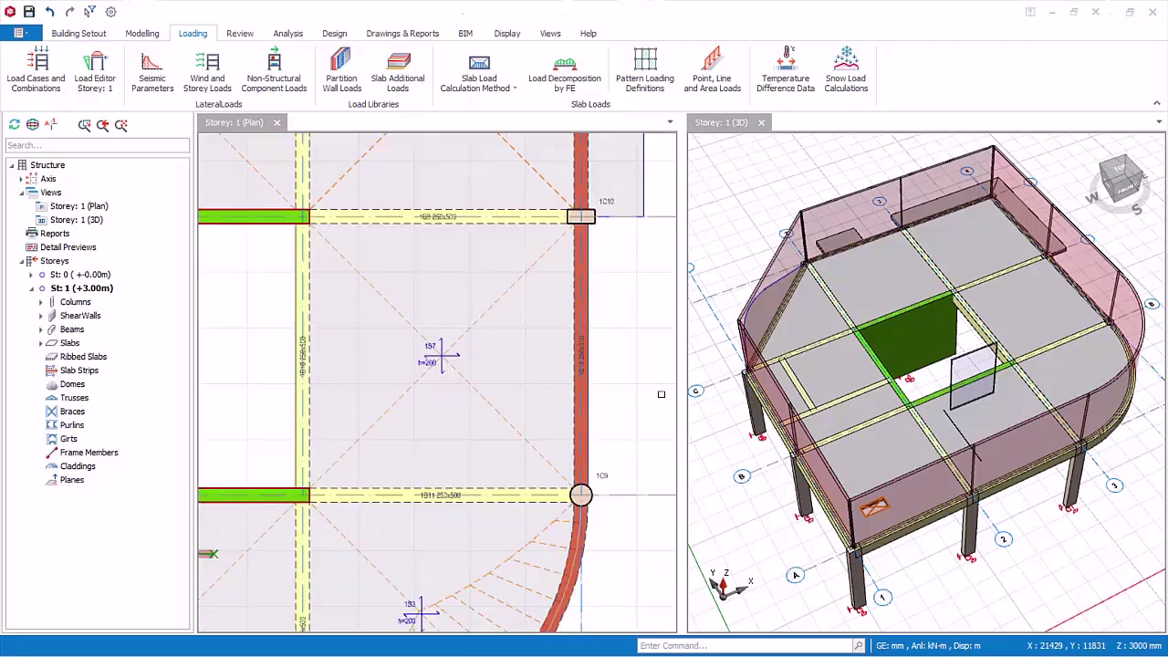
left_click(710, 84)
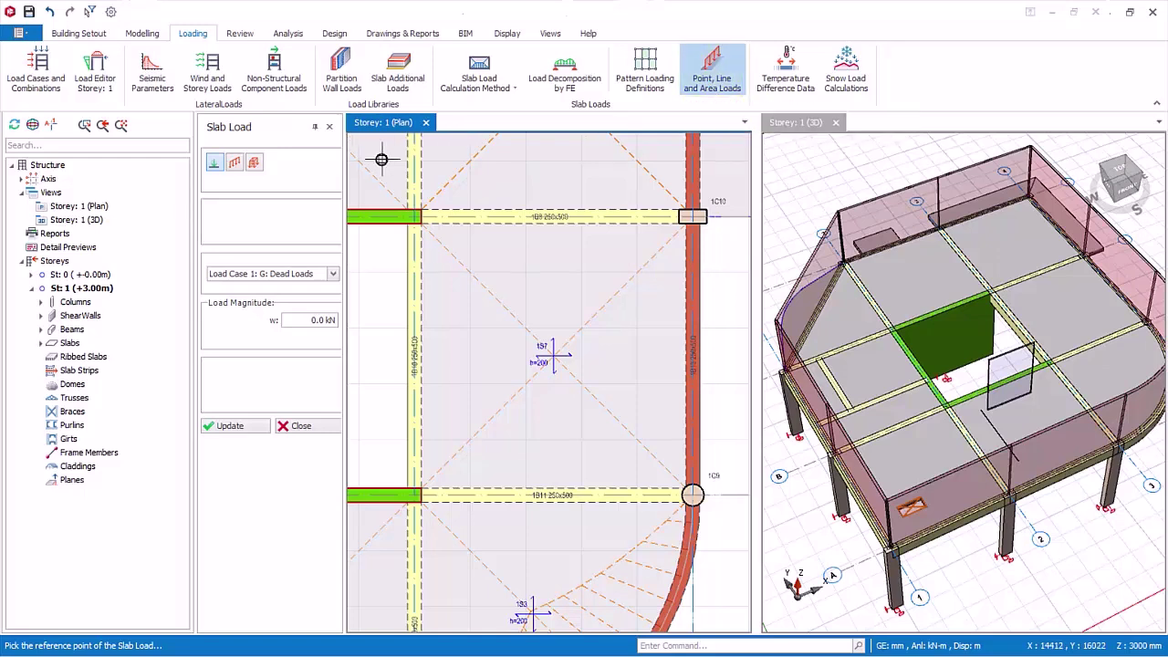
left_click(235, 163)
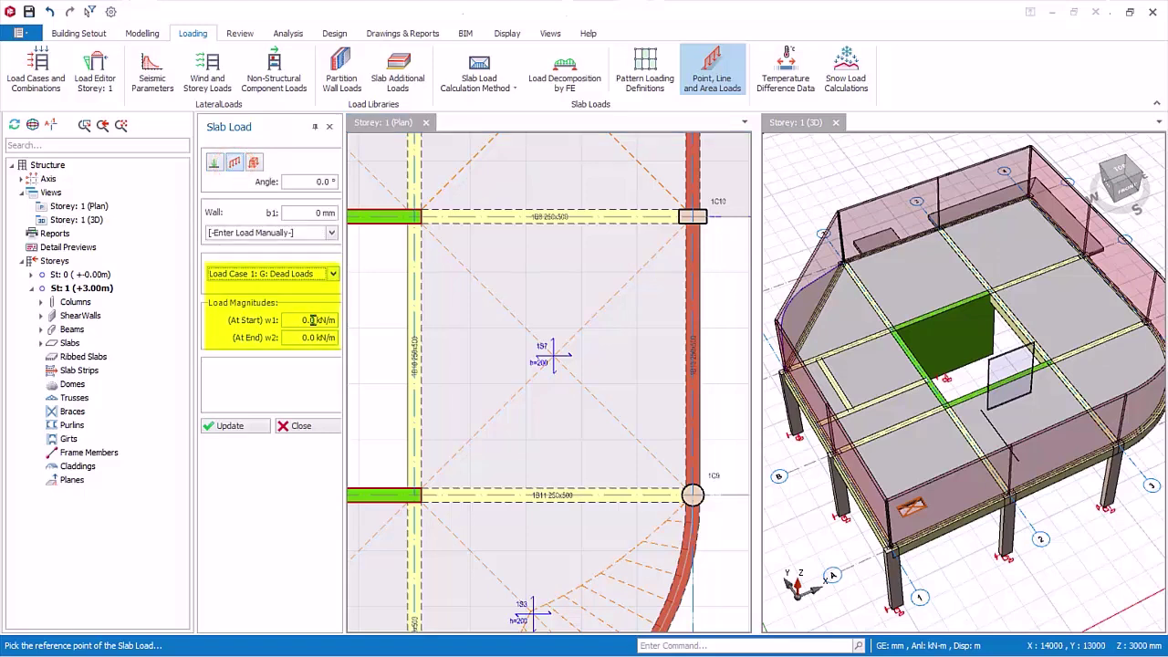
double_click(297, 323)
type("5")
key("Return")
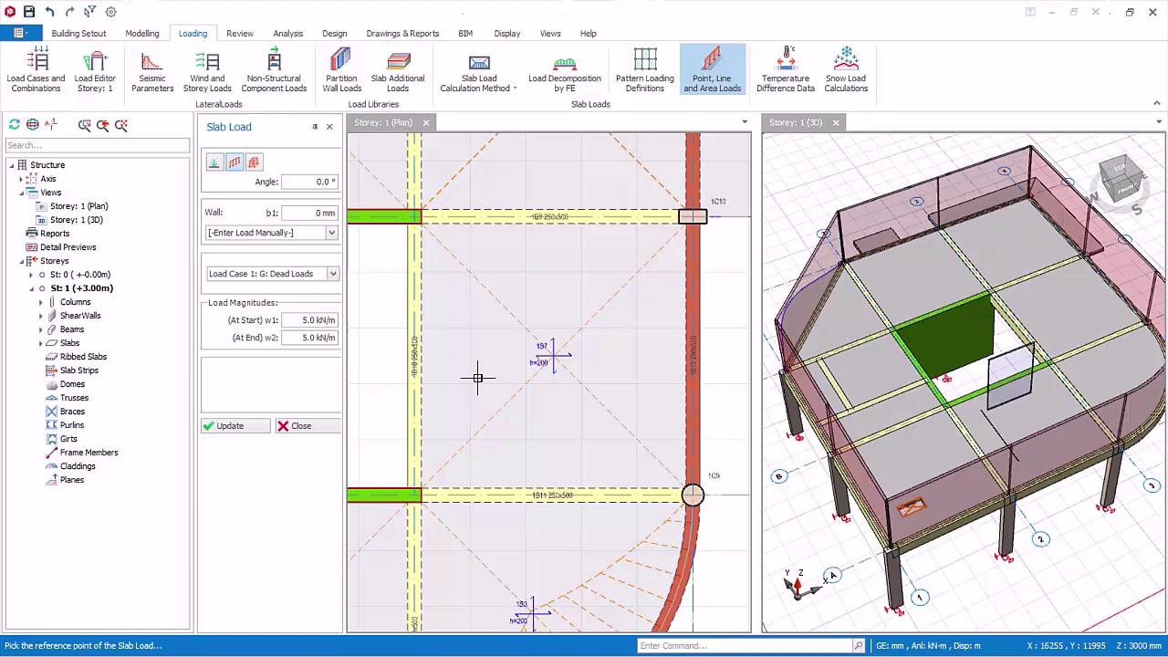
left_click(471, 439)
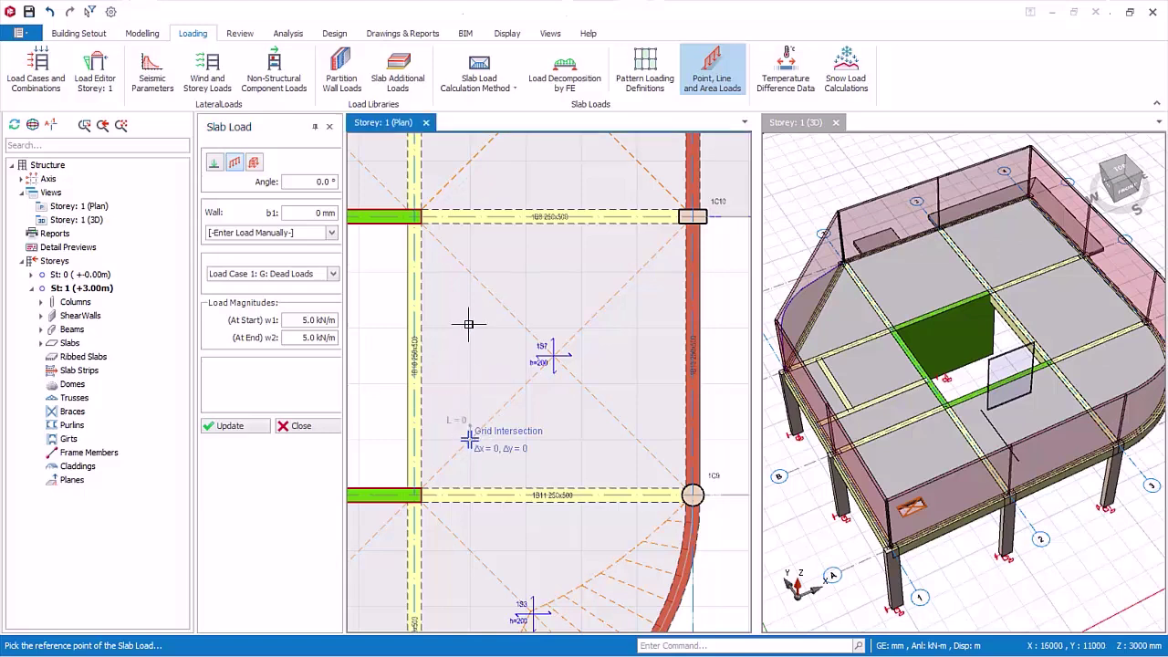
left_click(470, 274)
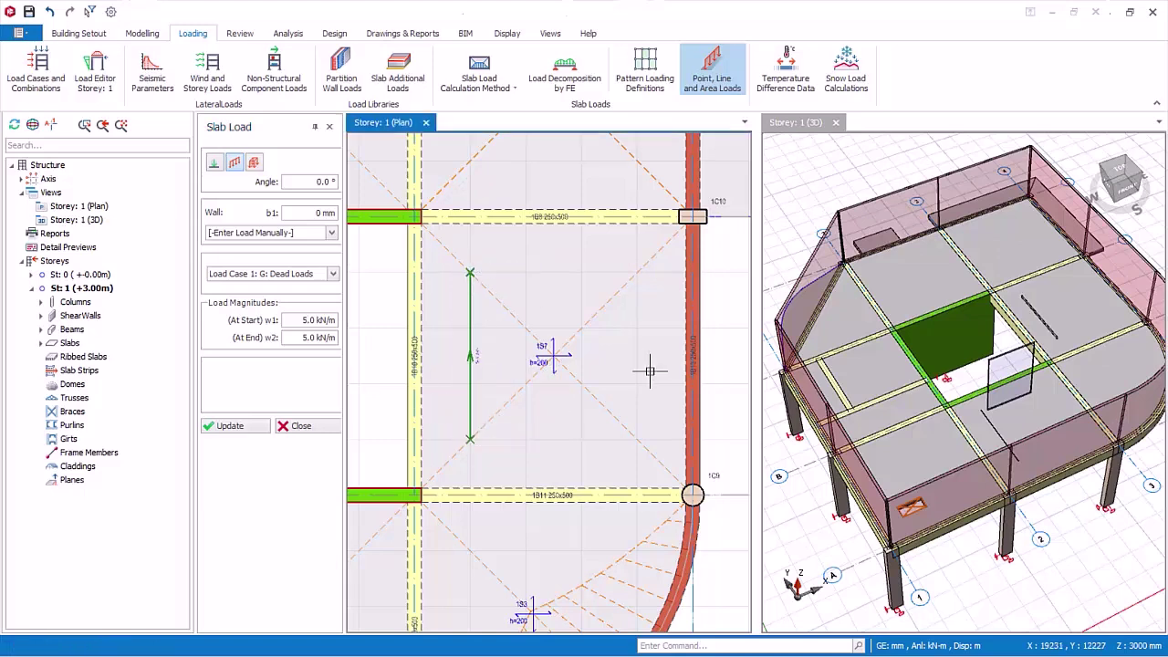
Draw a second vertical dead-load line load about 3000 mm long on slab 1S7, parallel to the first
left_click(528, 438)
key("F2")
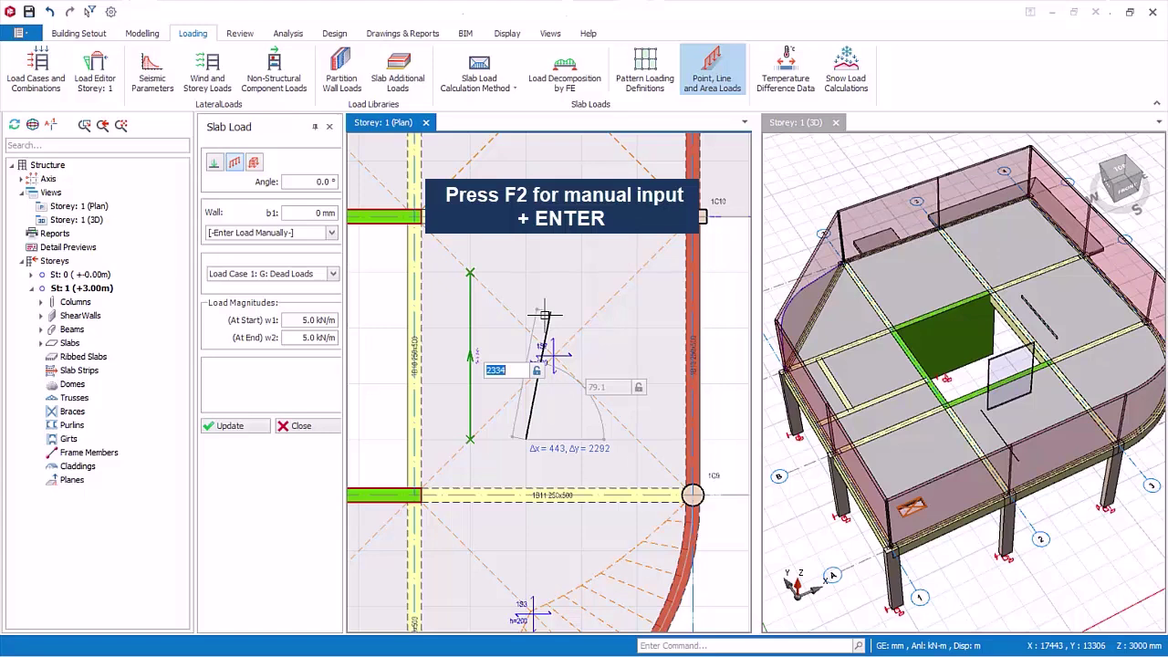
type("000")
key("Return")
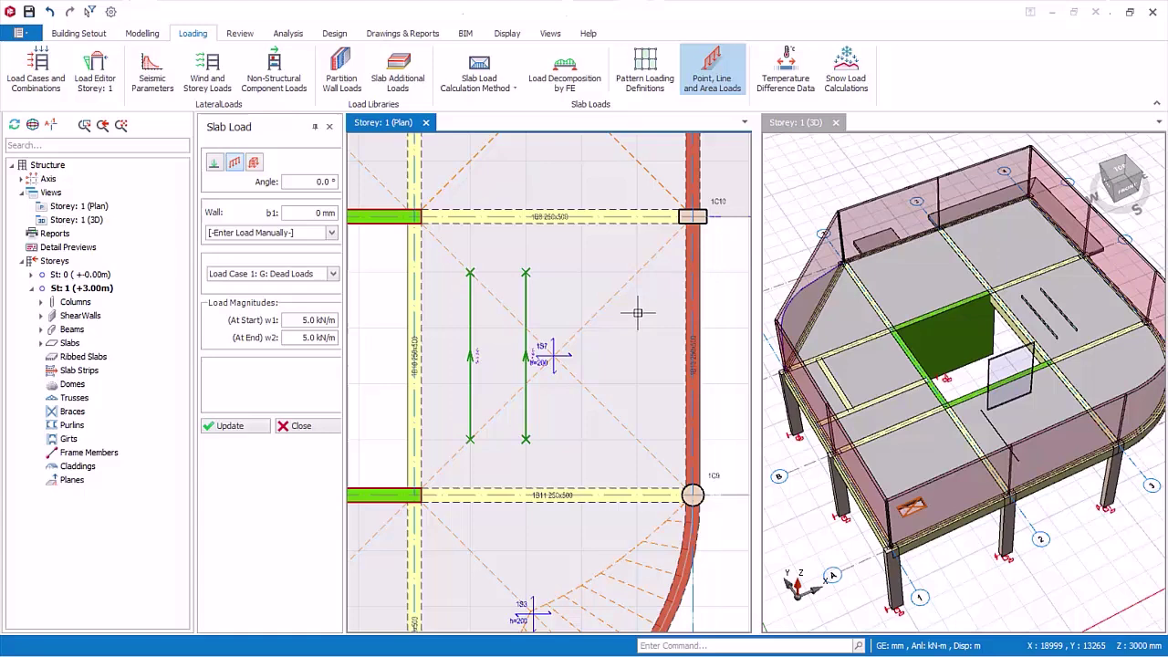
Draw a vertical 100 Brick Wall - Singapore load with 3 m wall height on slab 1S7, parallel to the two existing line loads
left_click(334, 235)
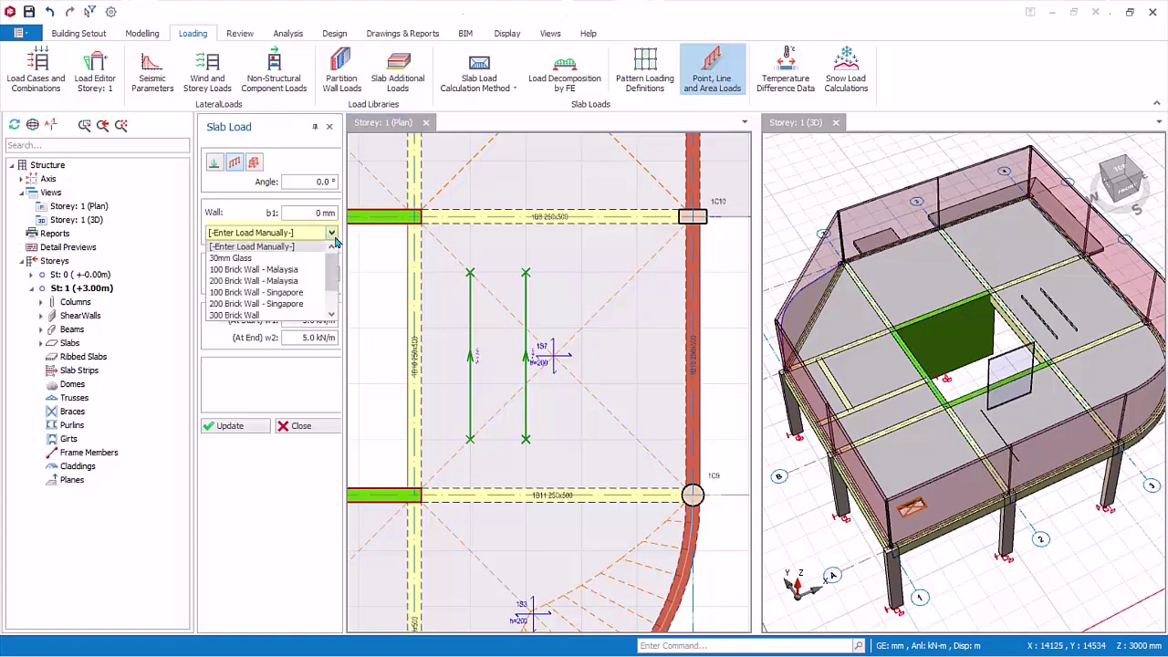
left_click(298, 294)
left_click(306, 372)
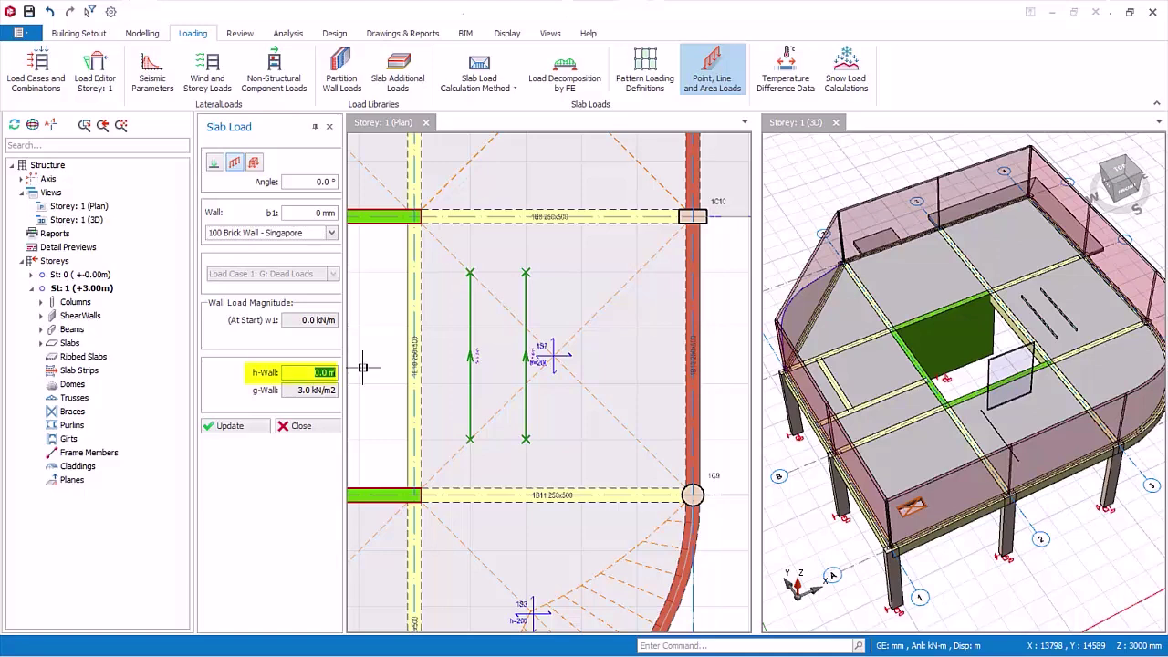
type("3")
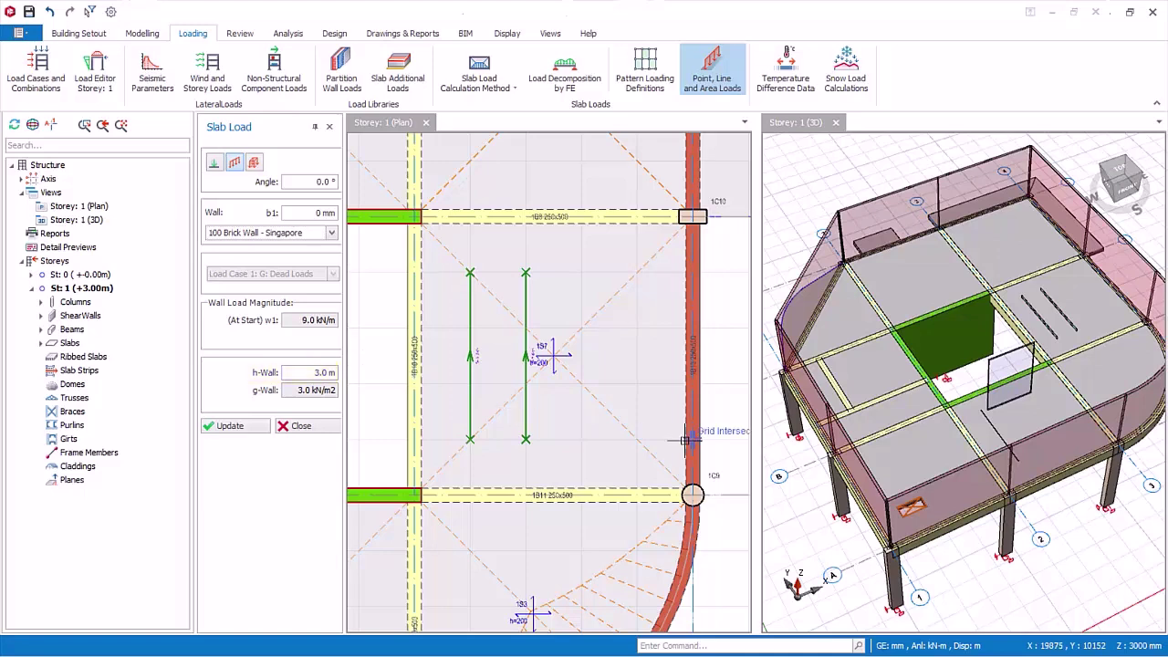
left_click(582, 439)
left_click(582, 272)
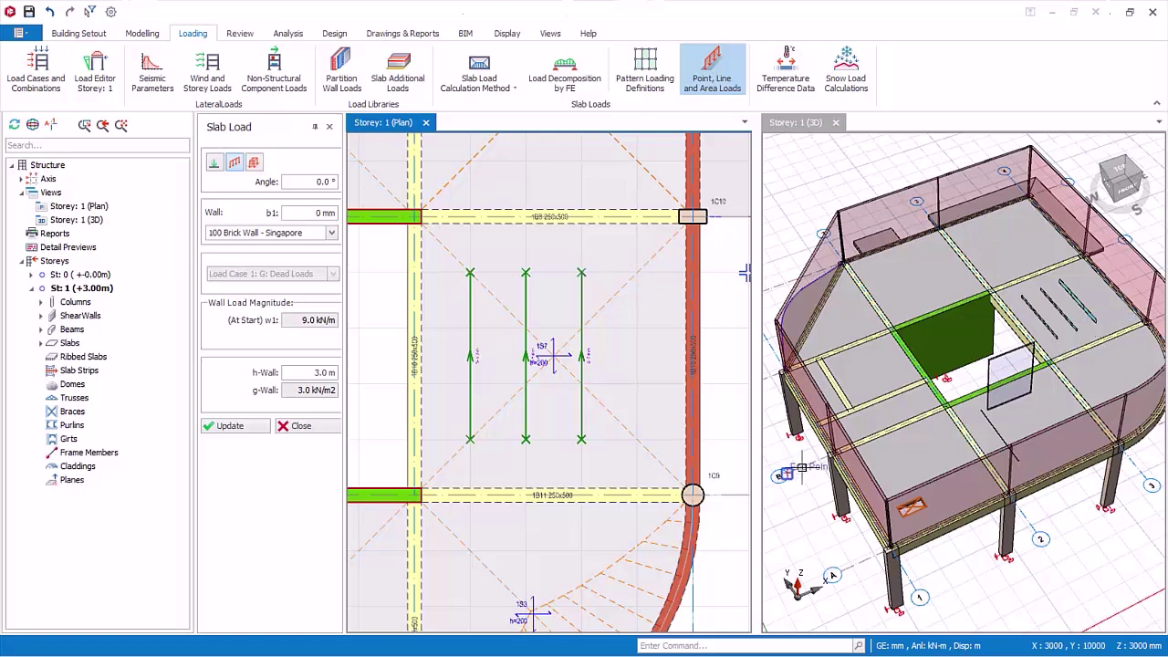
left_click(295, 426)
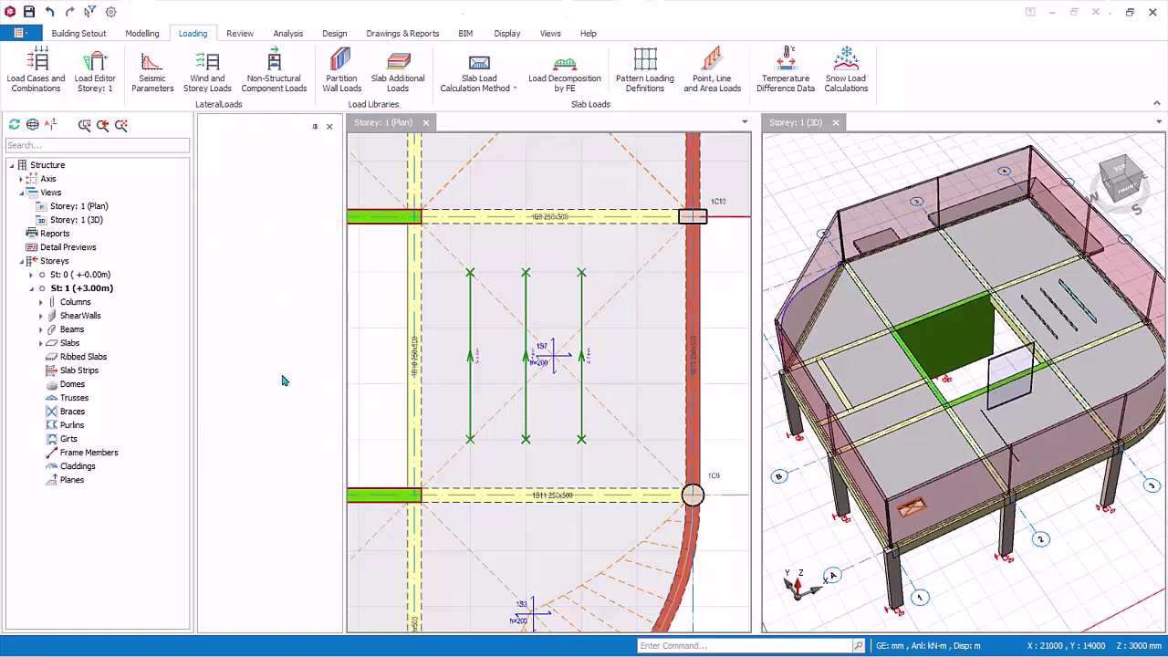
Delete the three vertical line loads from slab 1S7
left_click(469, 279)
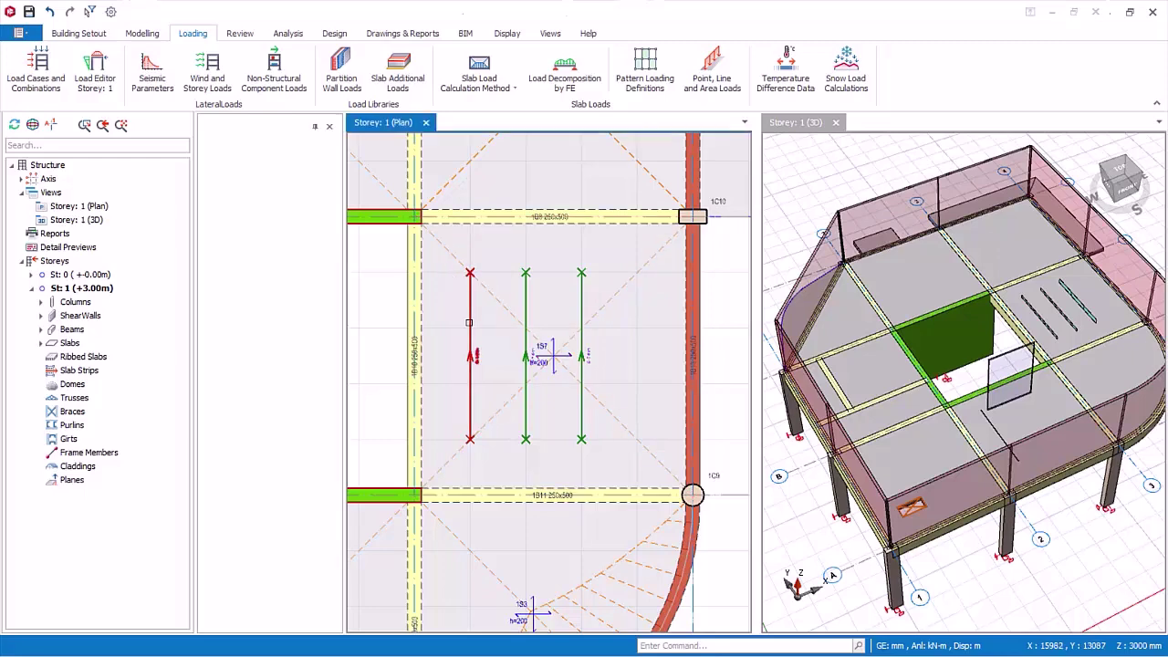
left_click(525, 287)
left_click(582, 284)
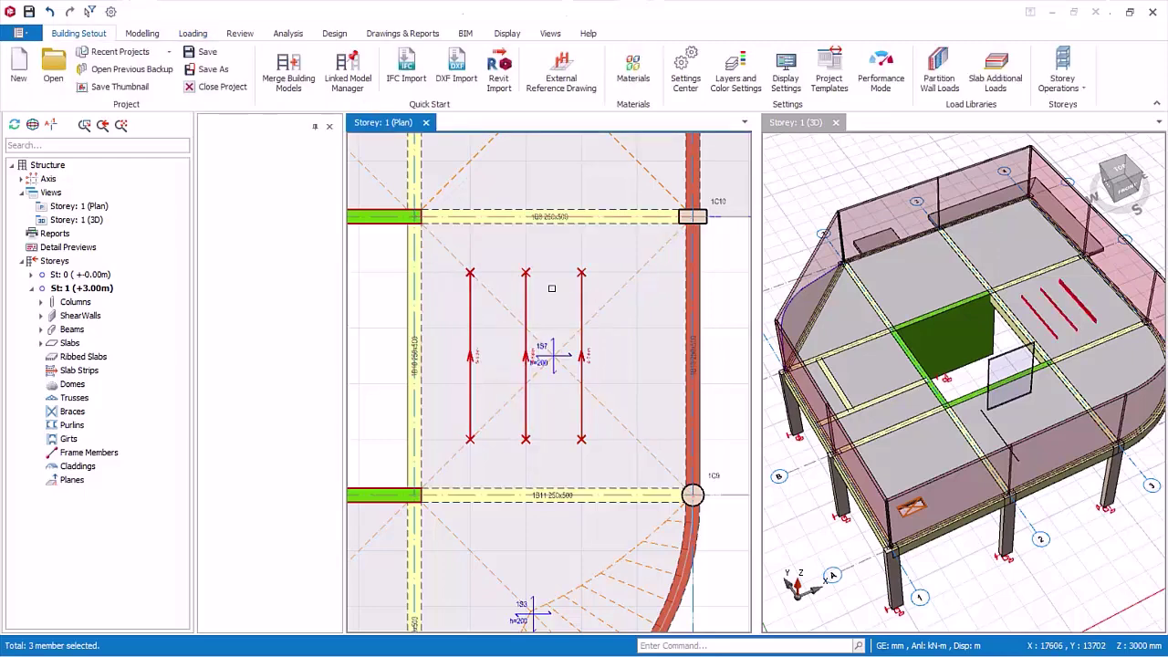
right_click(552, 291)
left_click(573, 319)
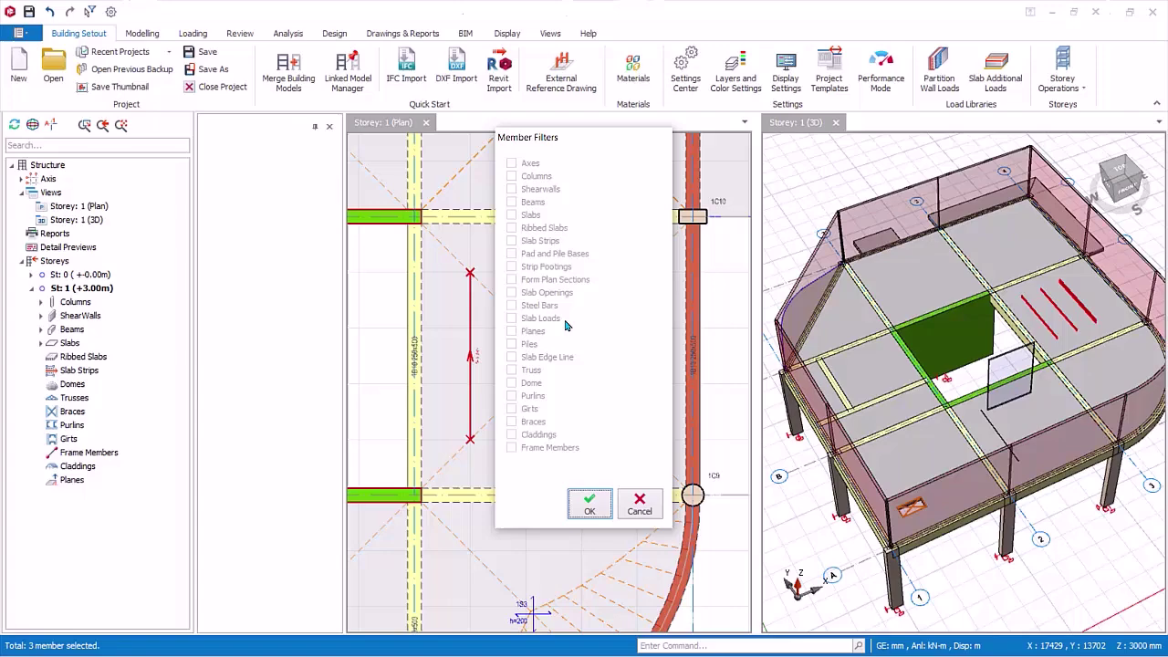
left_click(589, 505)
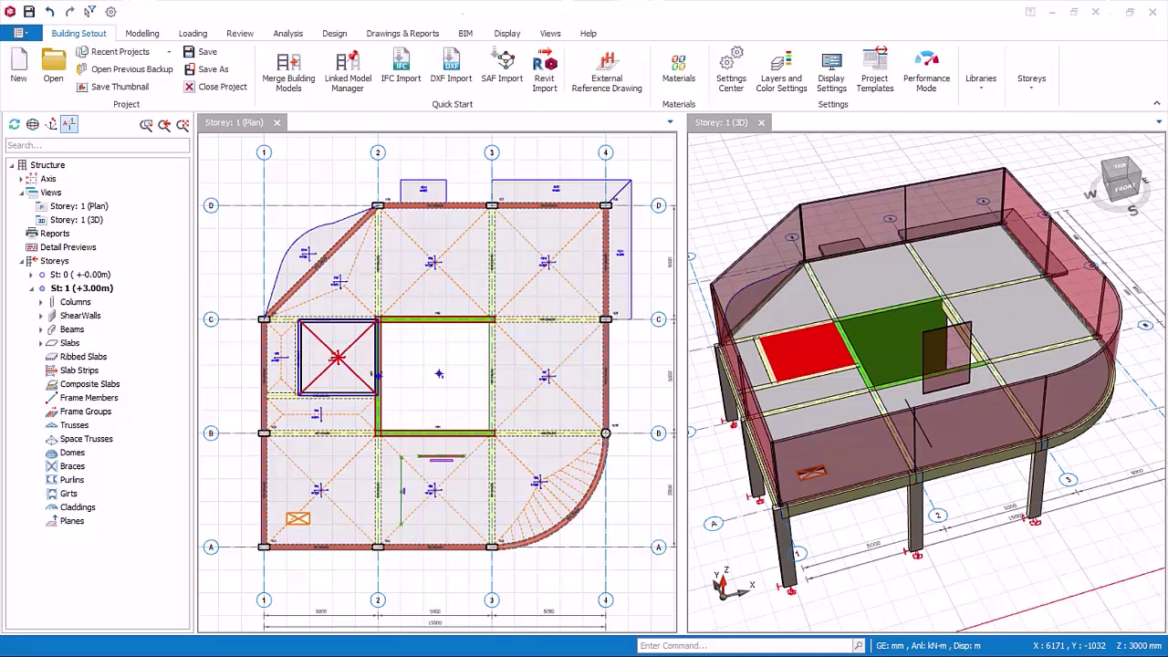
Insert storeys above the existing one up to storey number 4, with an inserted storey height of 3000 mm
left_click(1034, 89)
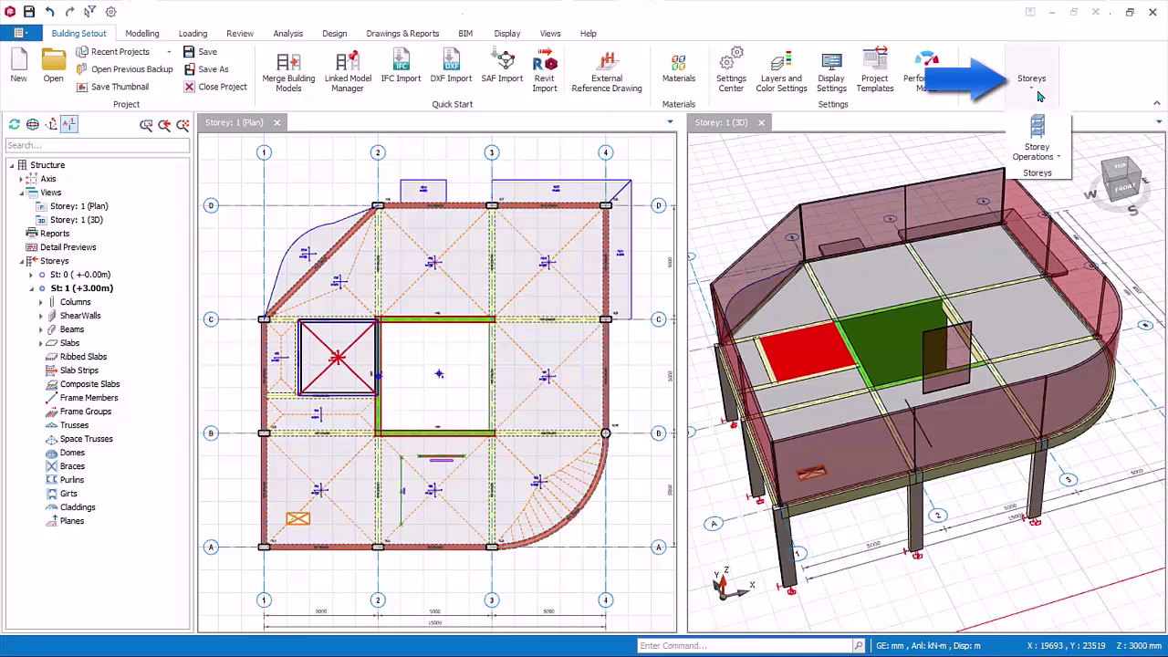
left_click(1052, 164)
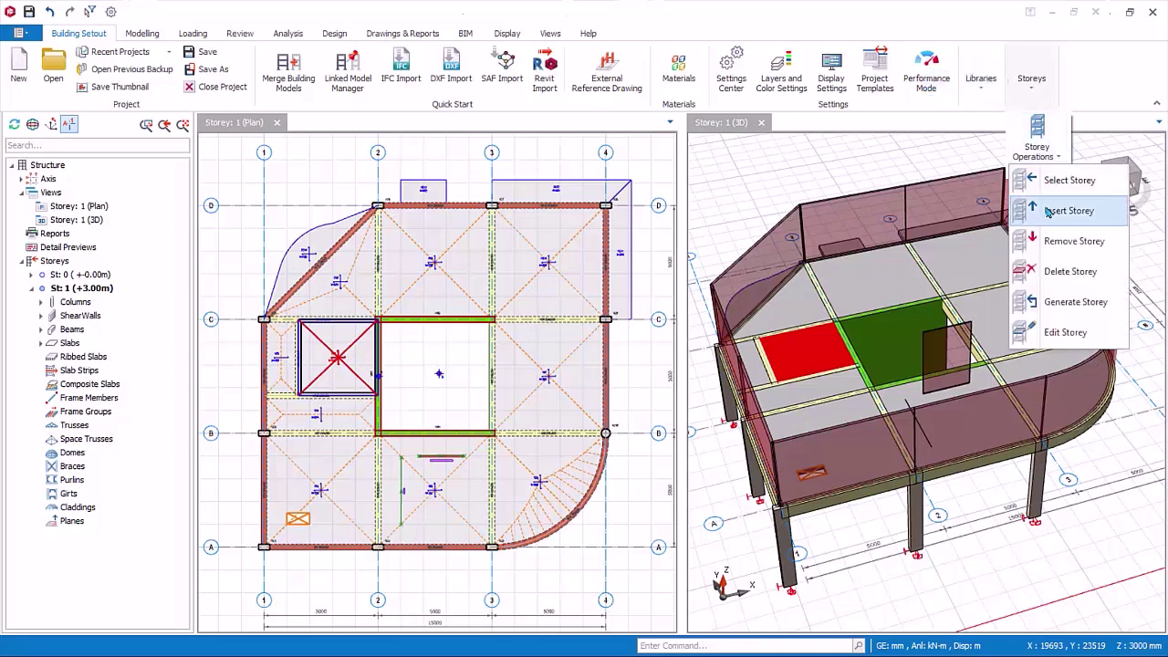
left_click(67, 263)
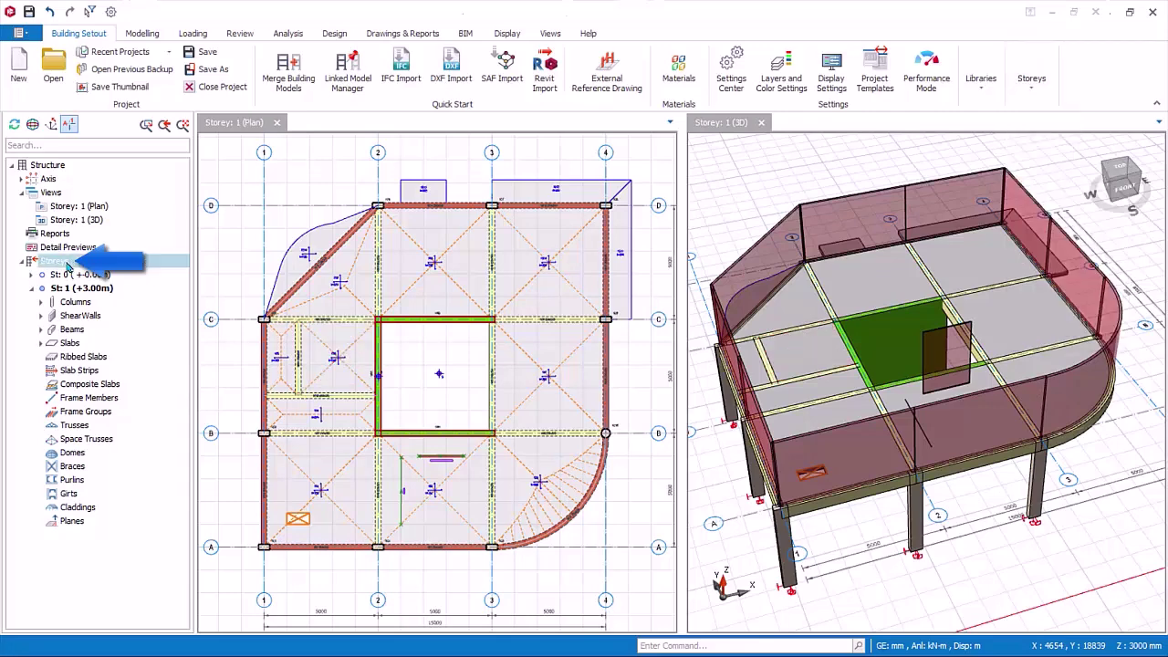
right_click(68, 263)
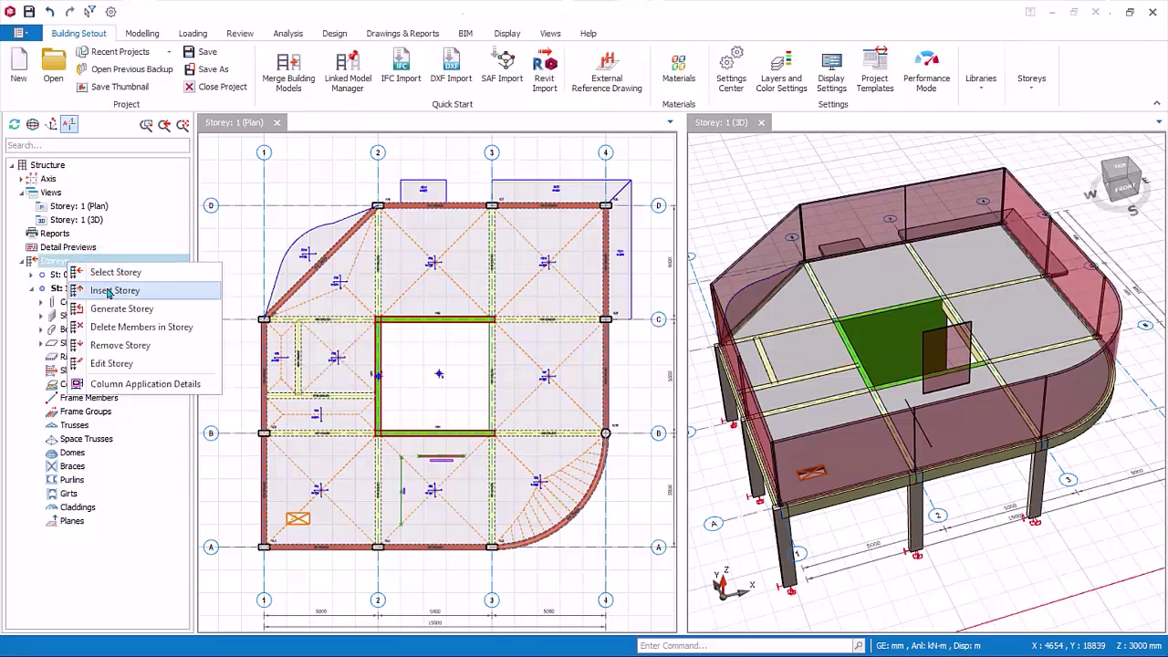
left_click(108, 291)
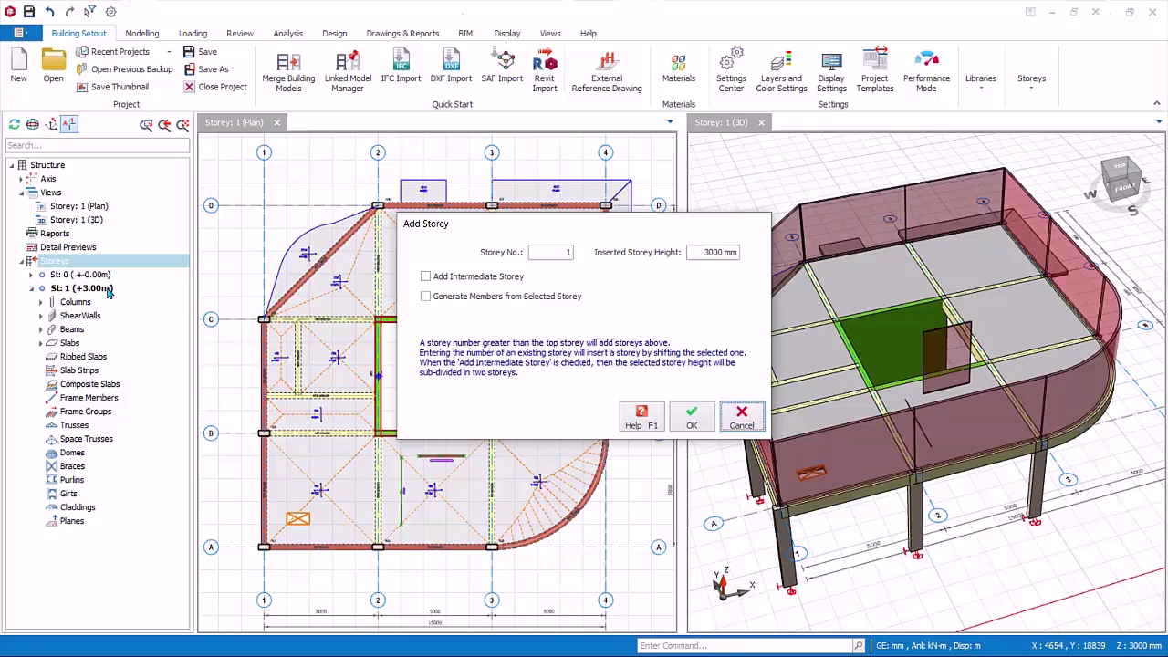
left_click(560, 253)
type("4")
left_click(695, 418)
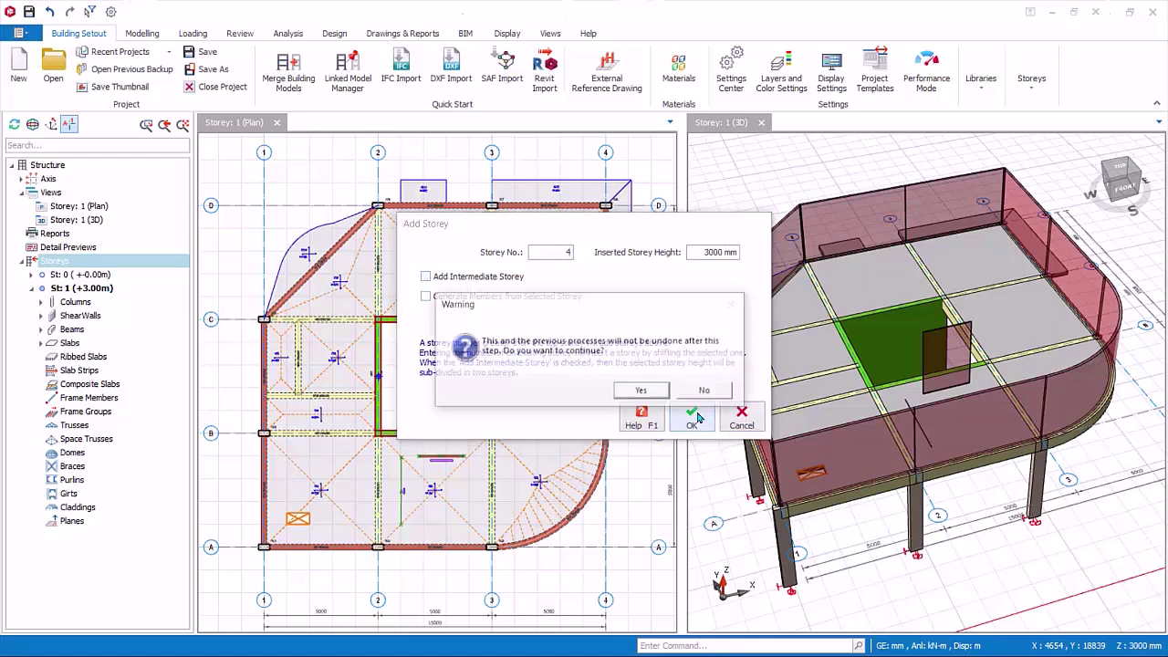
left_click(642, 392)
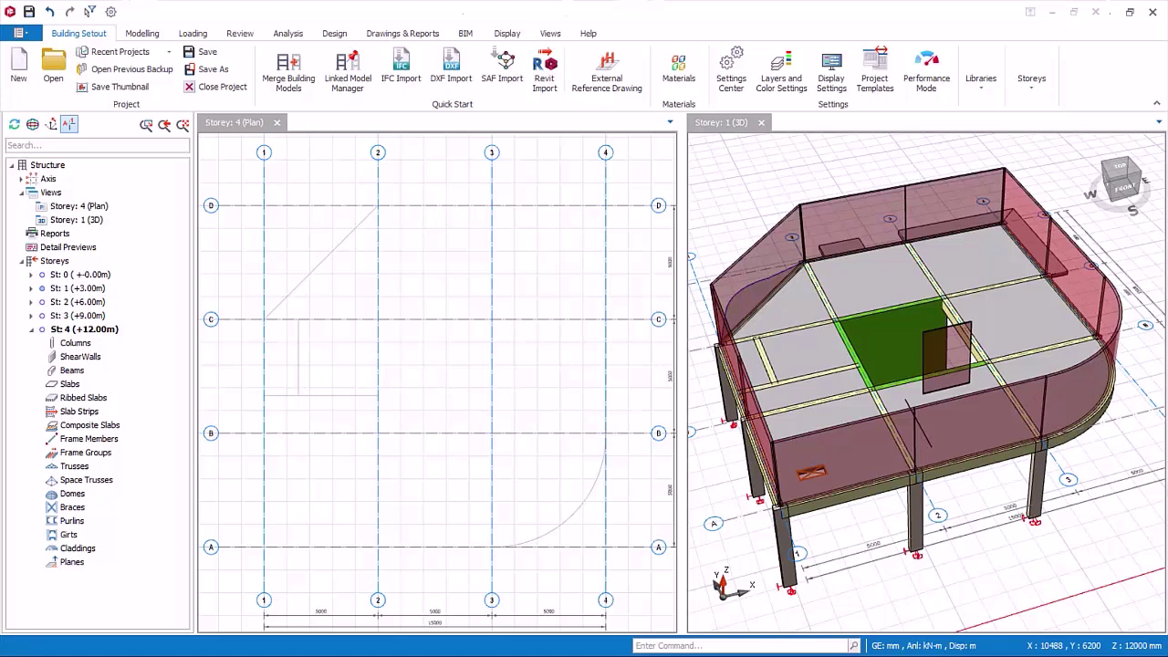
Edit the storey data and define storeys 1, 2 and 3 as similar
left_click(40, 287)
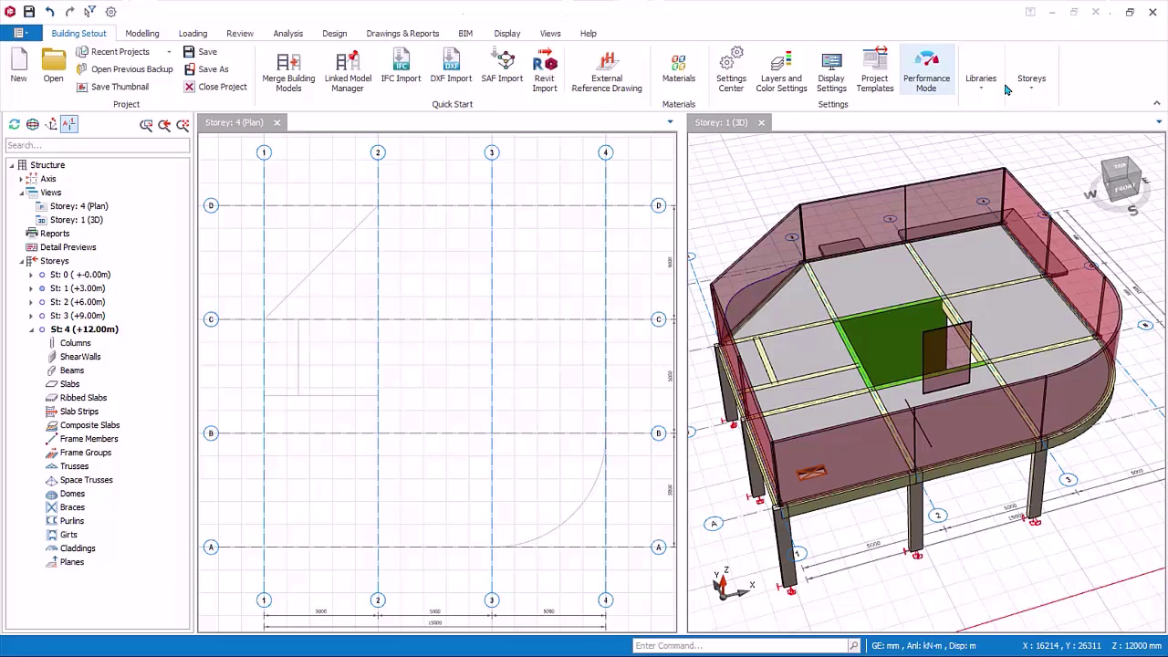
right_click(80, 262)
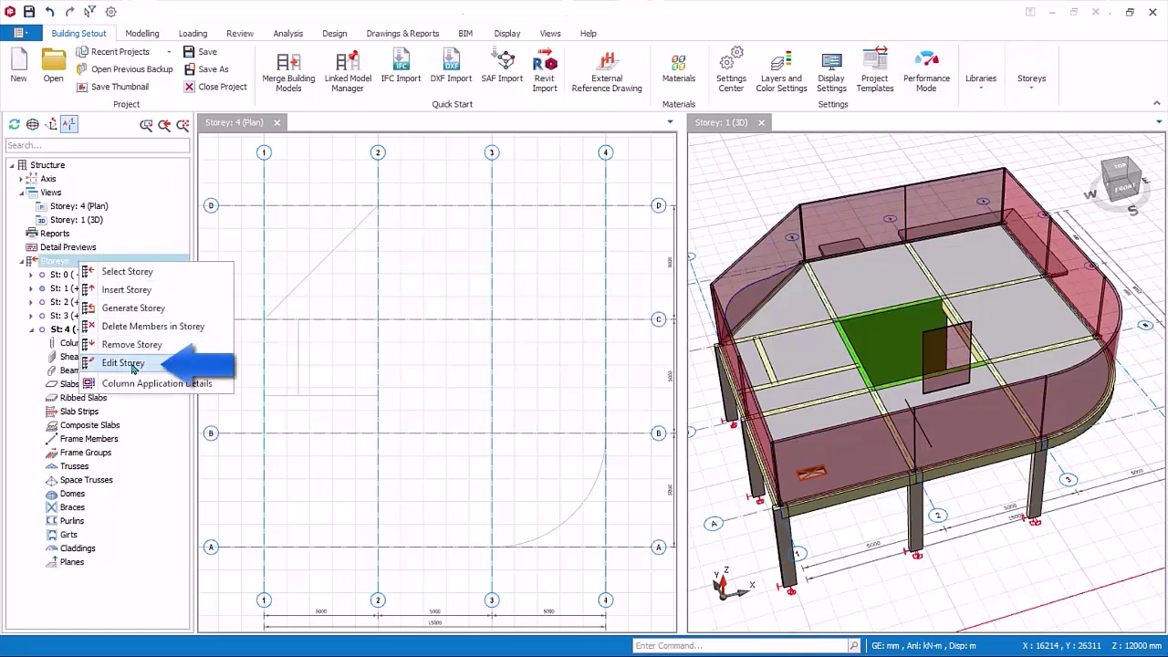
left_click(123, 363)
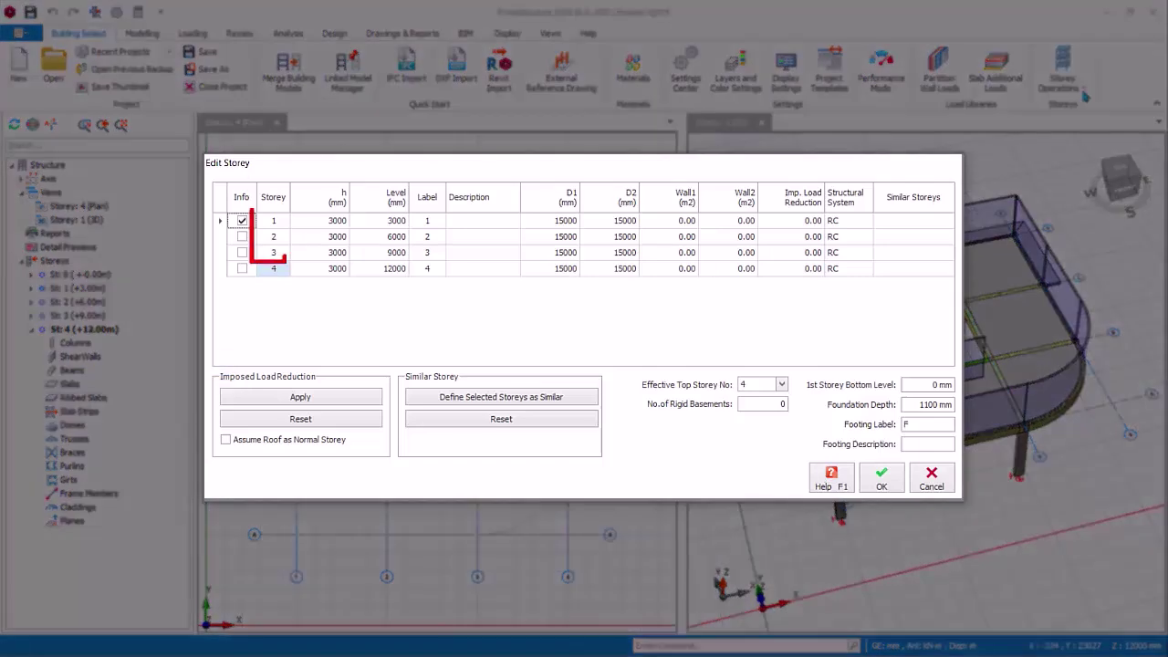
key("F2")
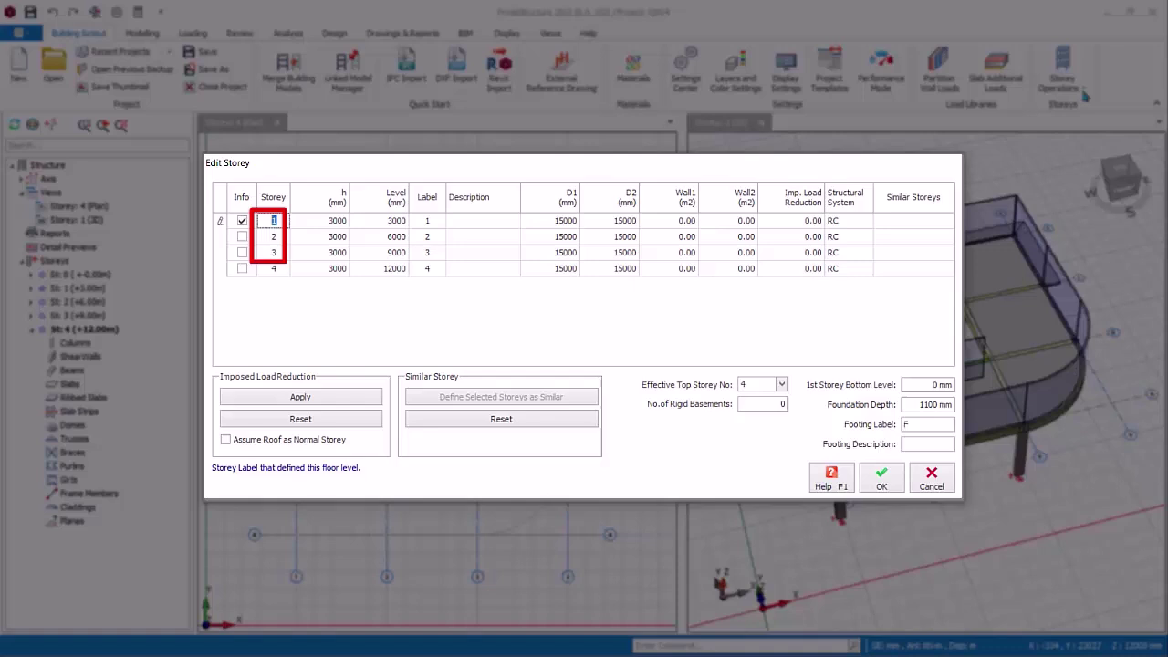
key("shift+Down")
key("shift+Down")
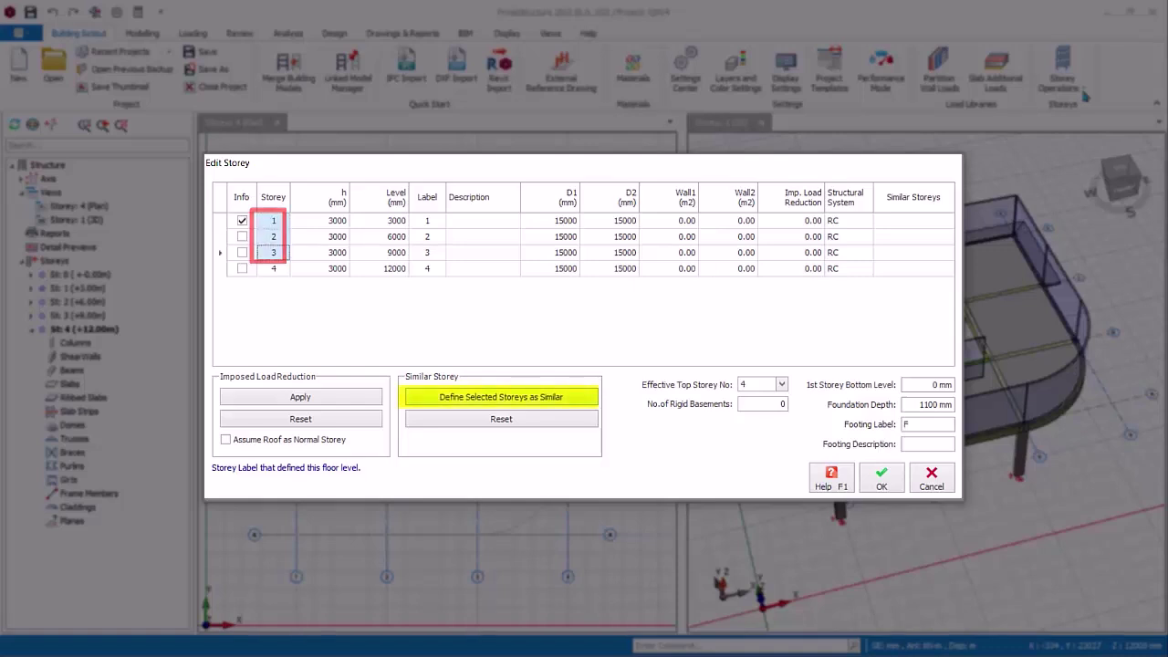
key("space")
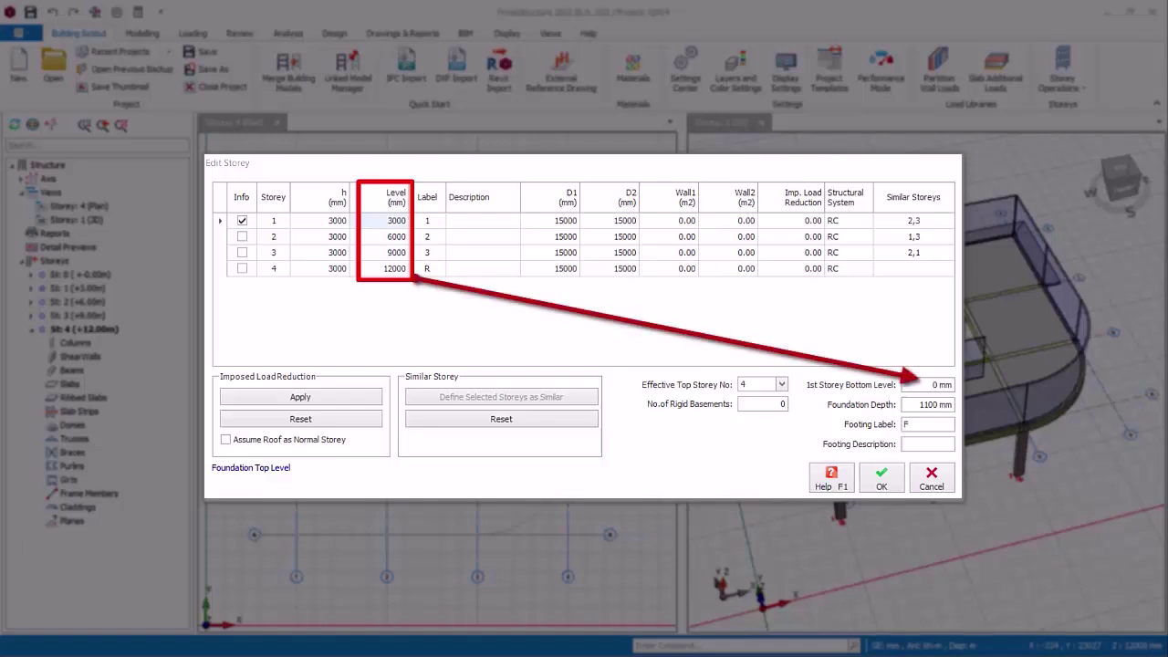
Set the label of storey 1 to G and the label of storey 4 to R
left_click(923, 383)
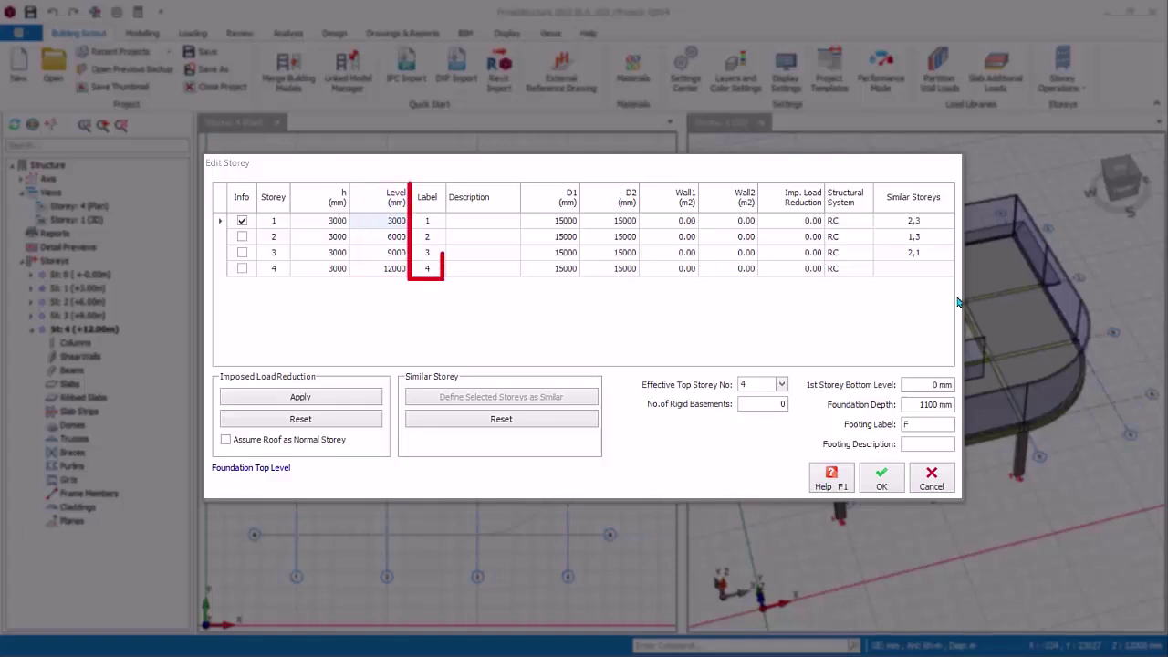
left_click(429, 221)
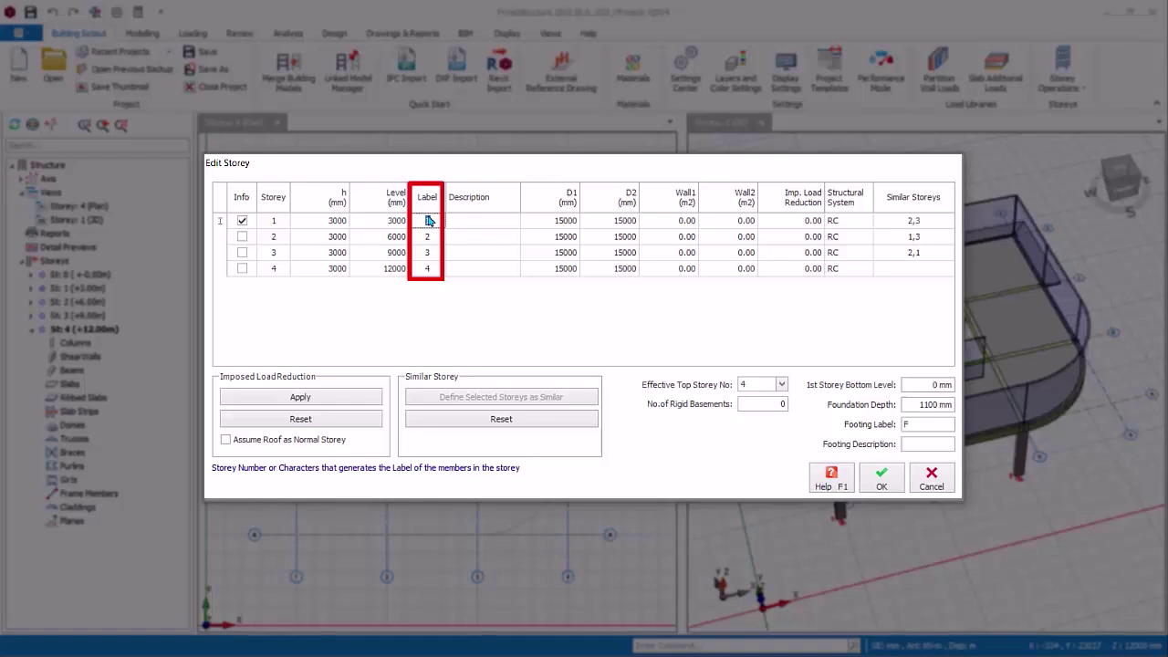
type("G")
key("Down")
key("Down")
key("Down")
type("R")
key("Return")
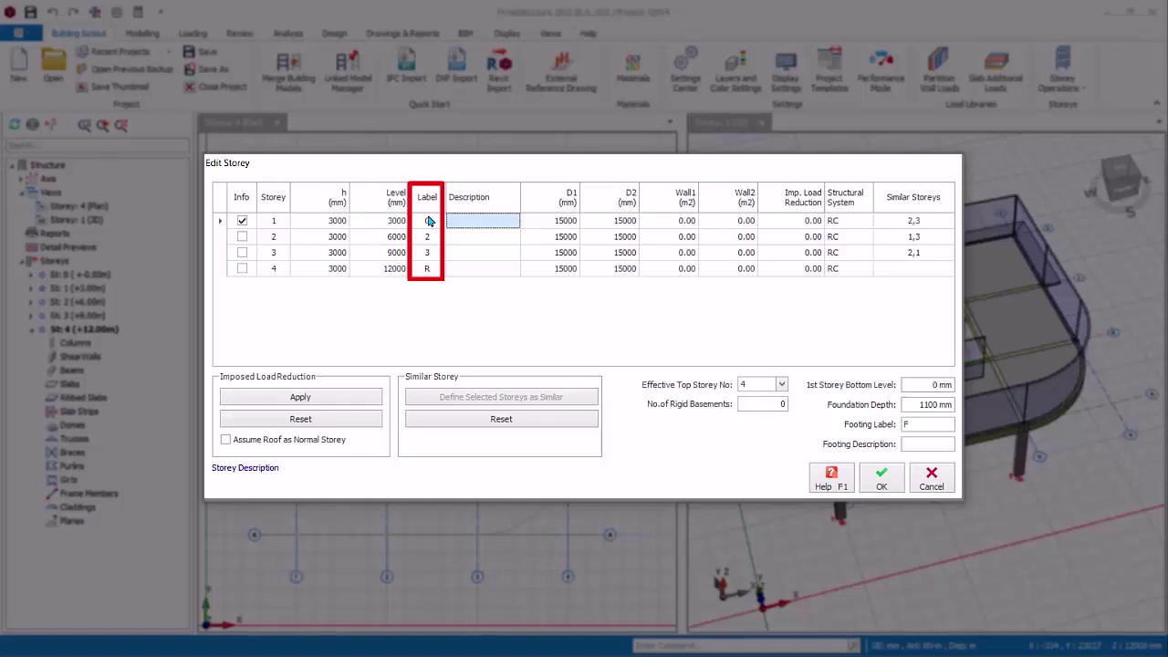
Enter the description GROUND for storey 1 and ROOF for storey 4
key("F2")
type("GROUN")
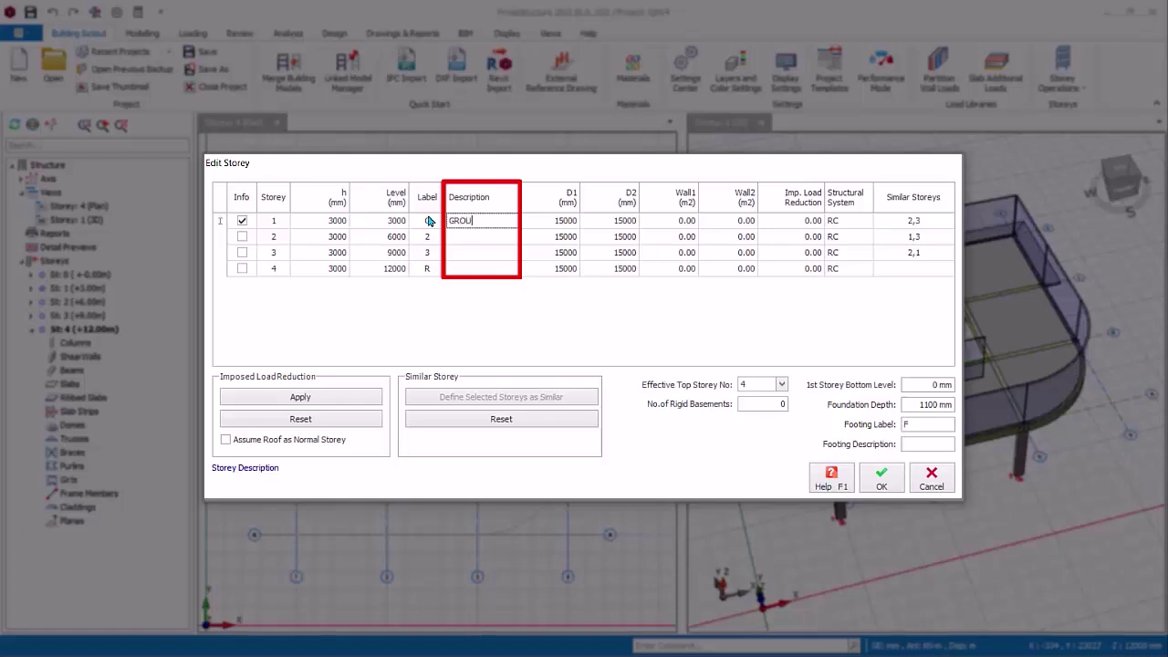
key("Down")
key("Down")
key("Down")
type("ROOF")
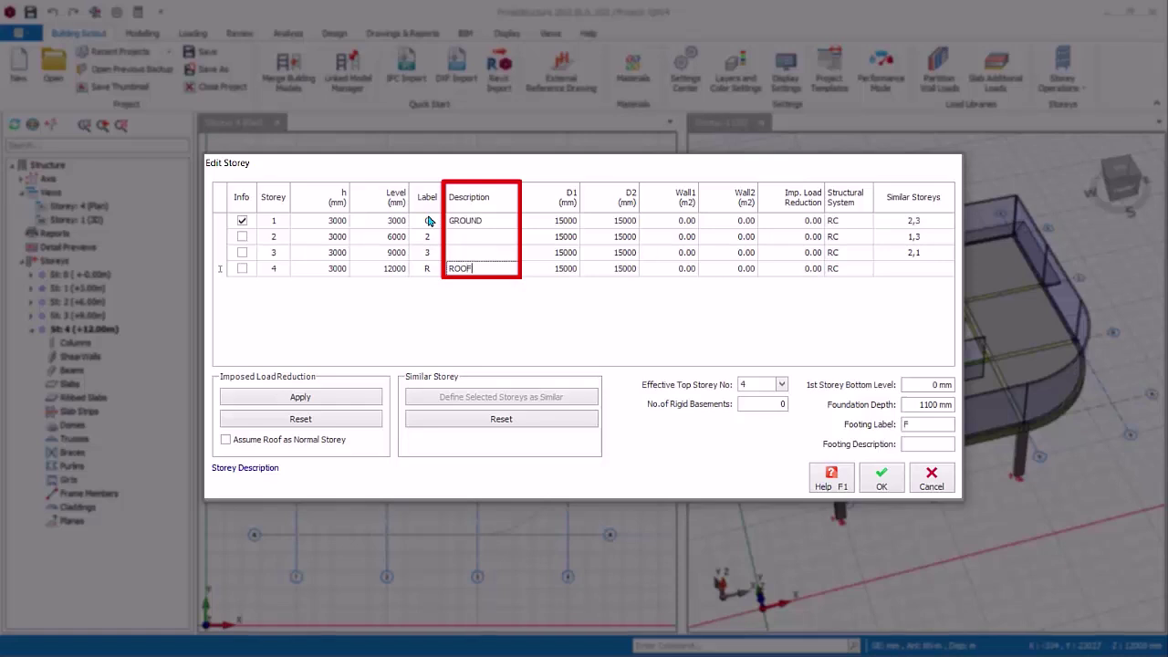
key("Return")
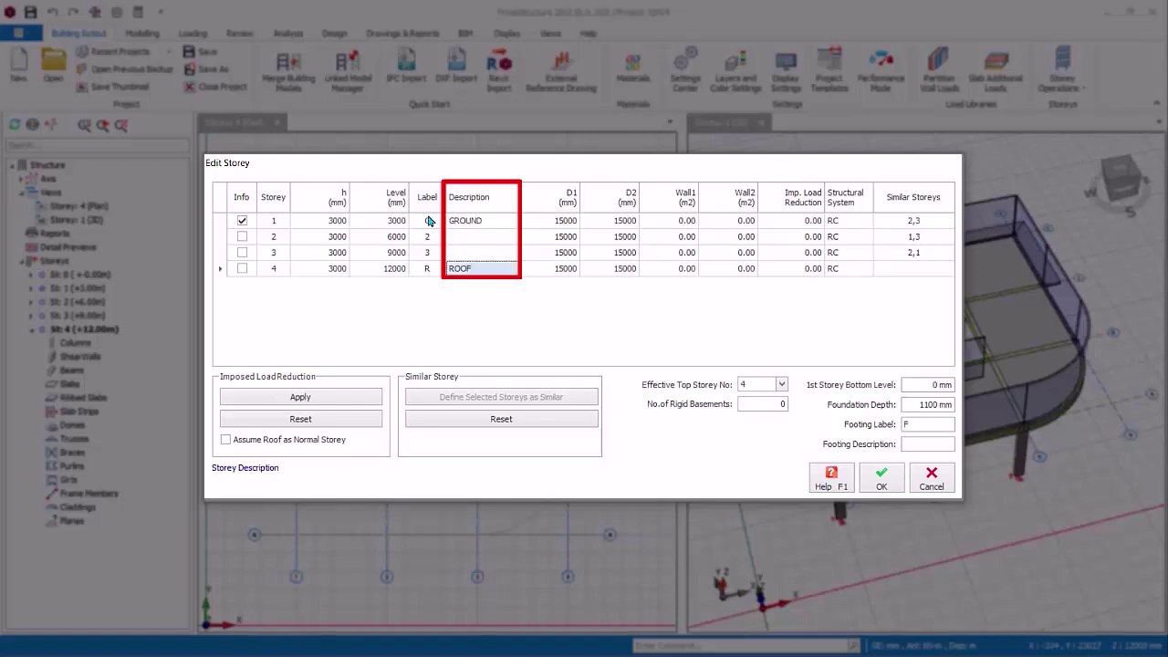
Examine the explanations of the storey dimension and wall area fields for storey 1
key("Up")
key("Up")
key("Up")
key("Right")
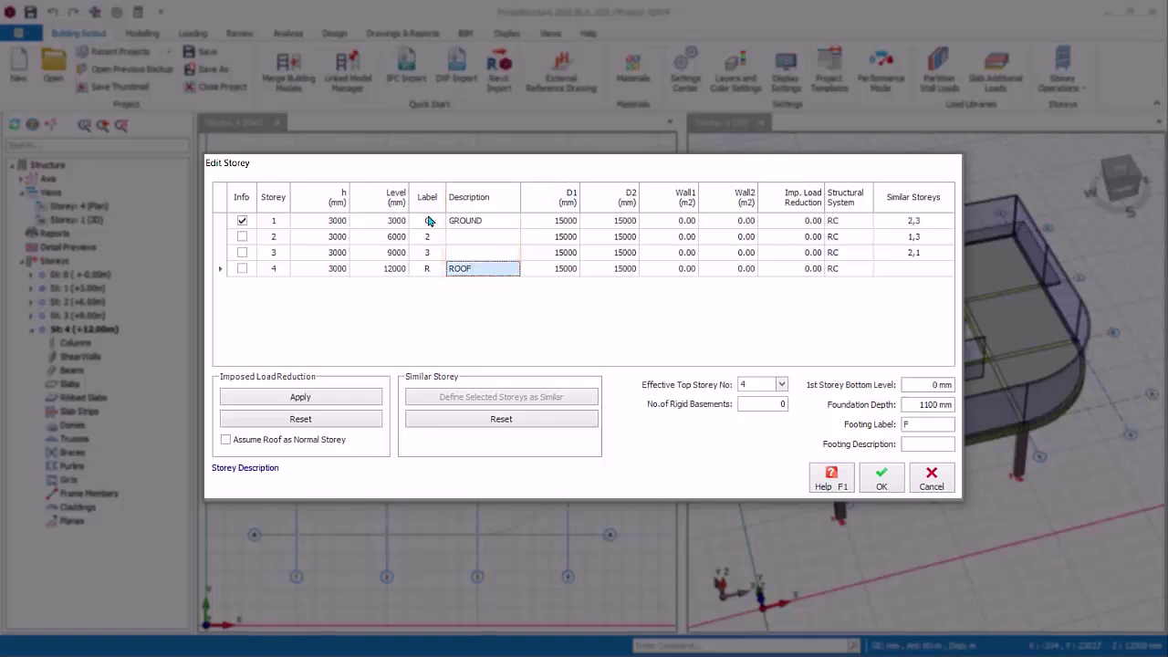
key("Right")
key("Right")
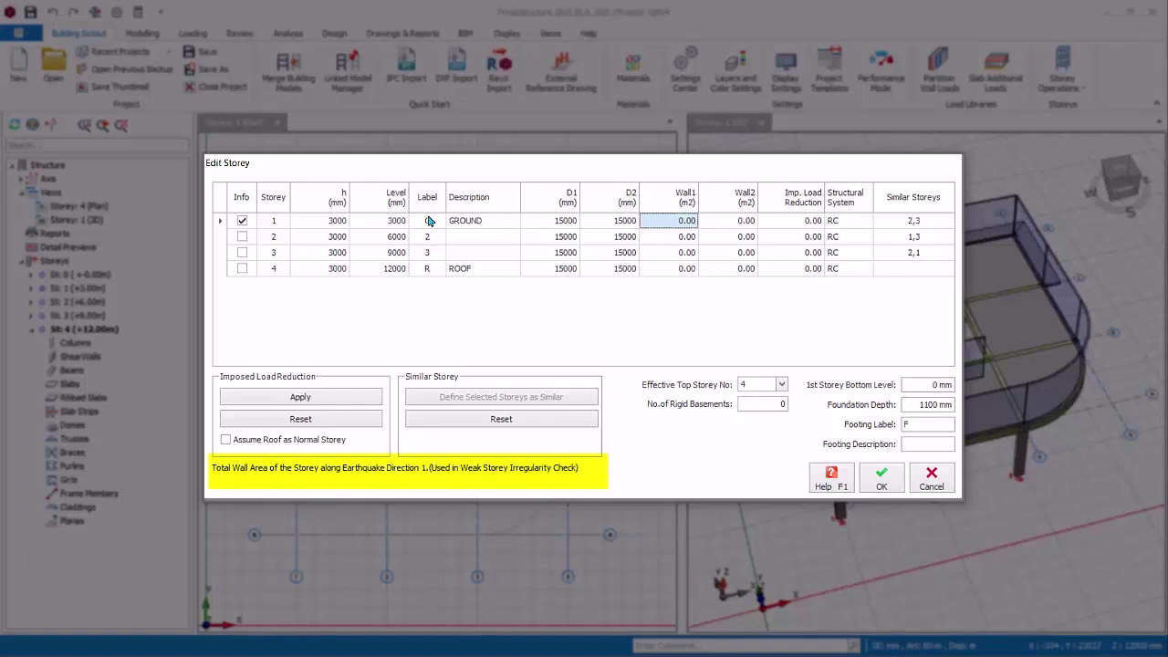
key("Right")
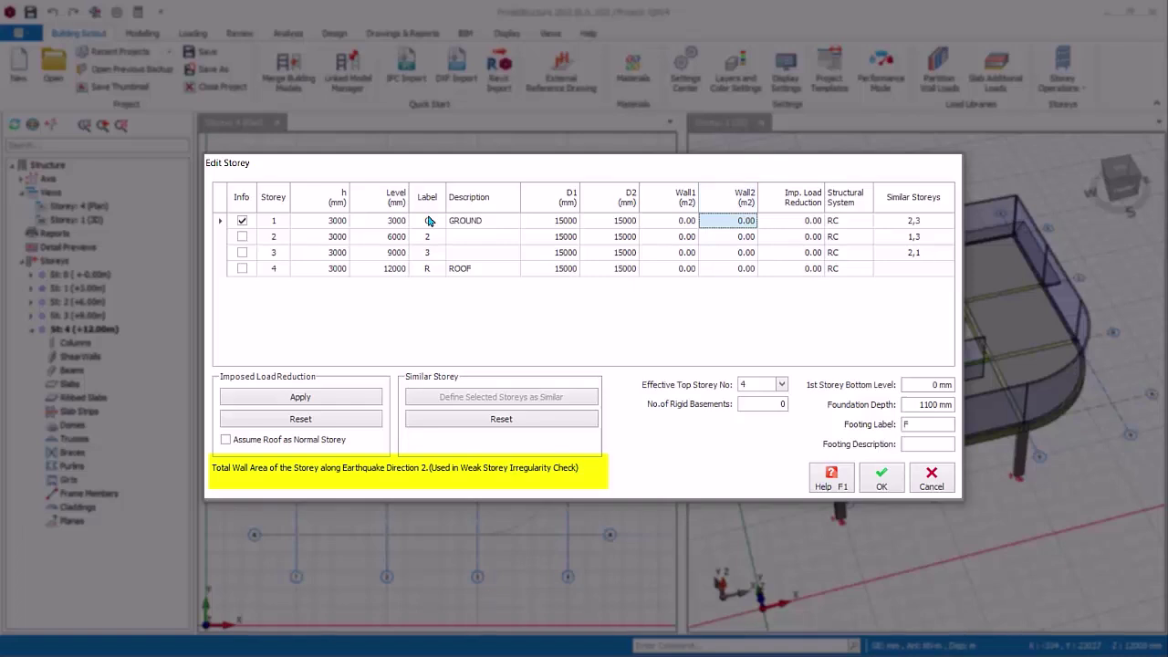
Apply the automatic imposed load reduction to the storeys in the table
key("Right")
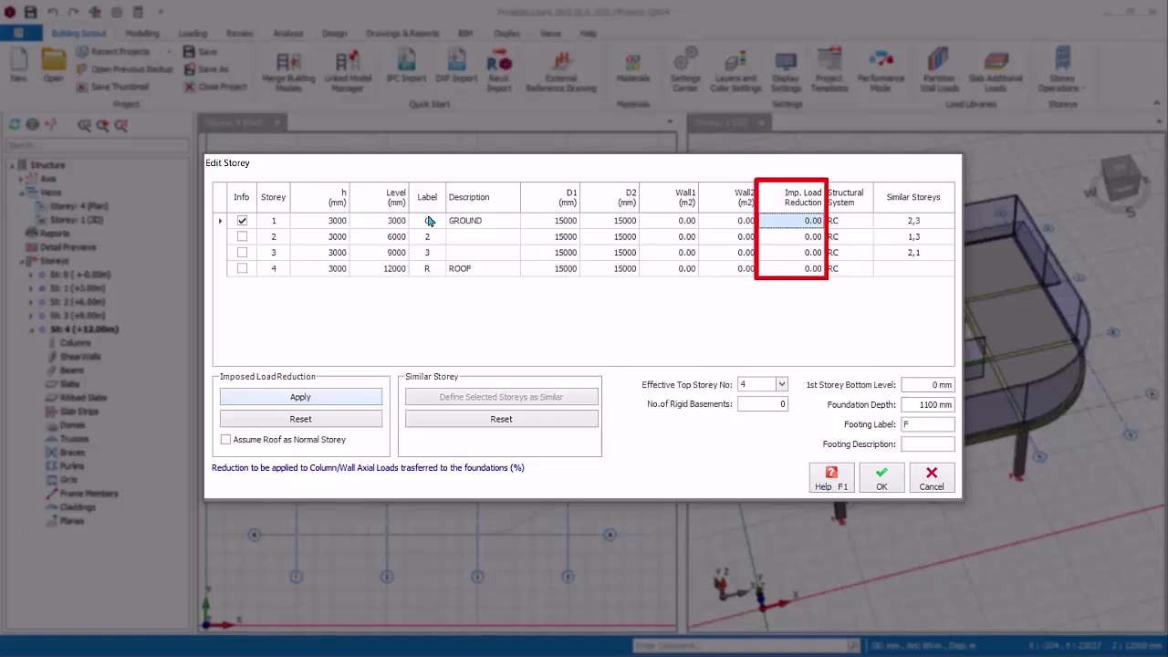
key("Tab")
key("space")
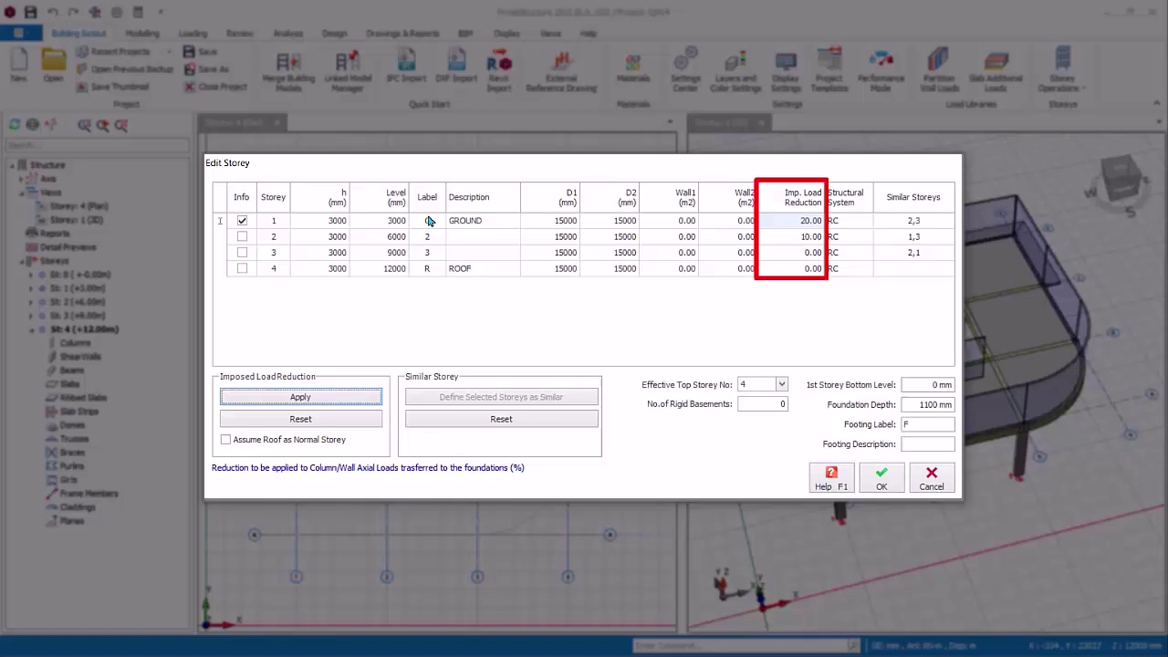
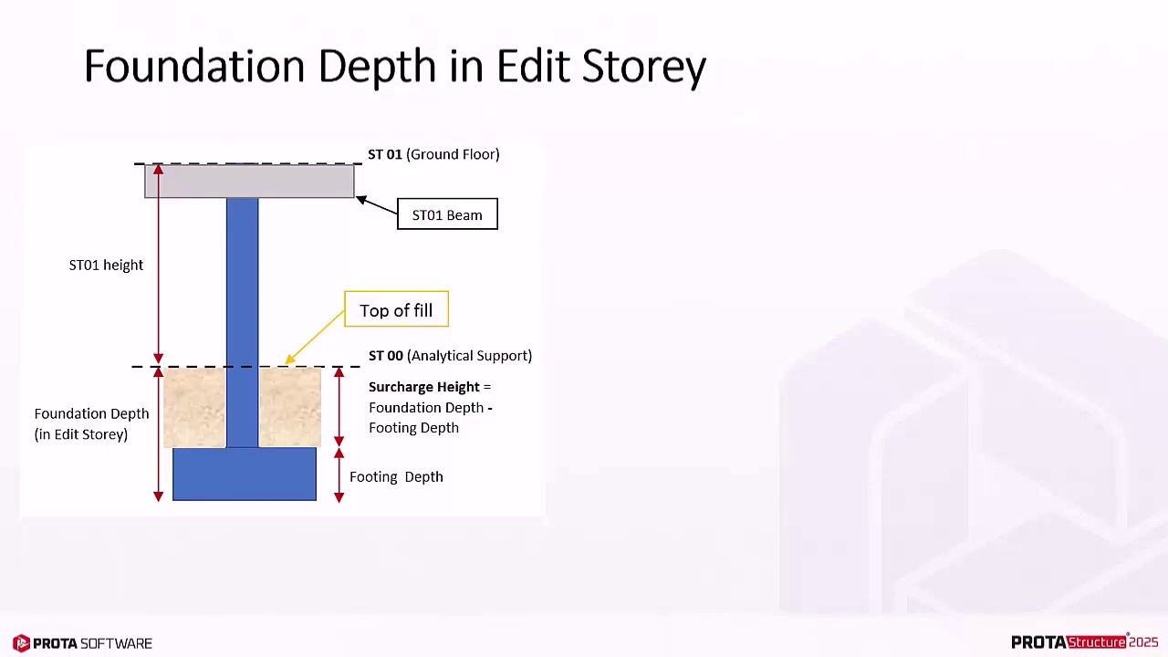
left_click(1146, 598)
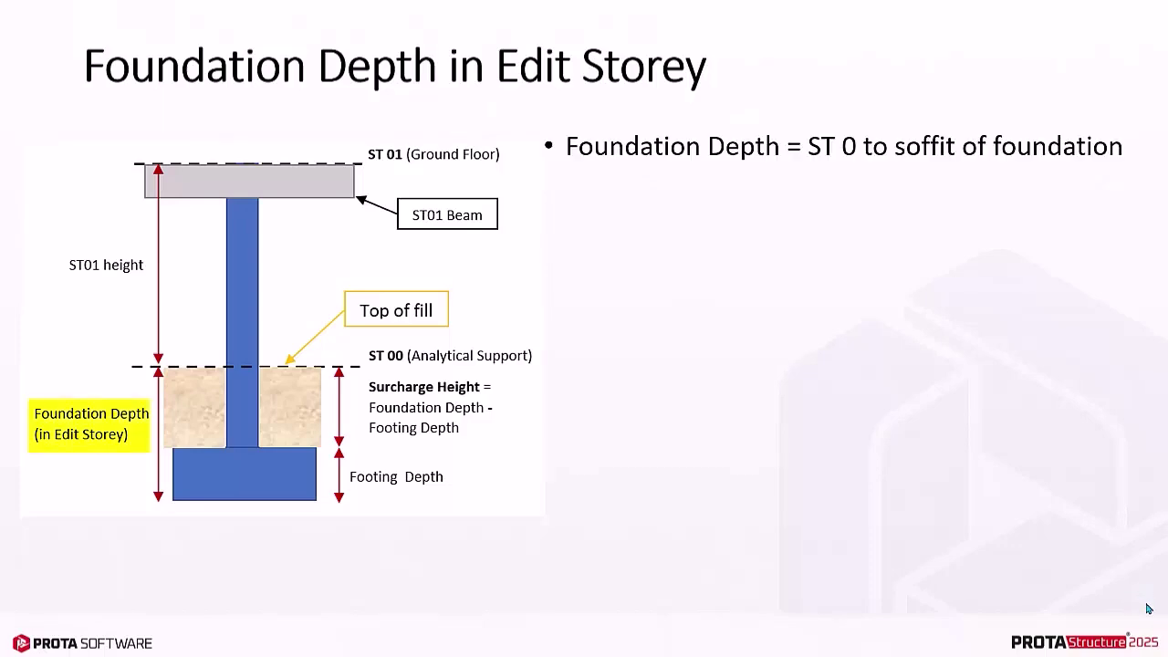
left_click(1148, 605)
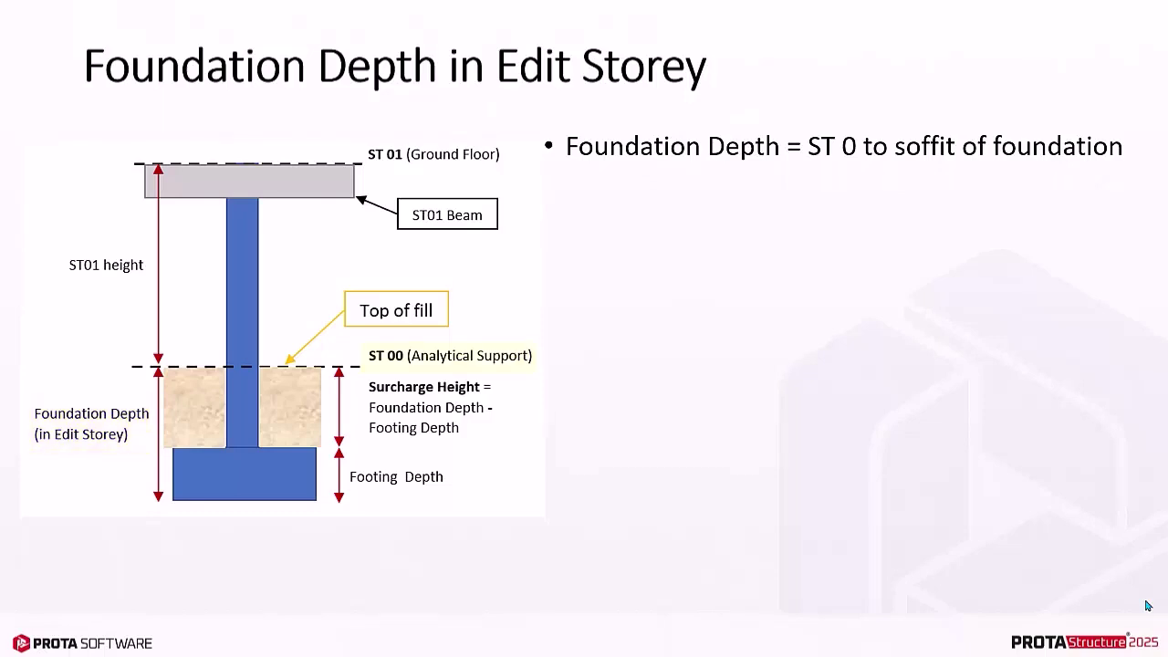
key("Right")
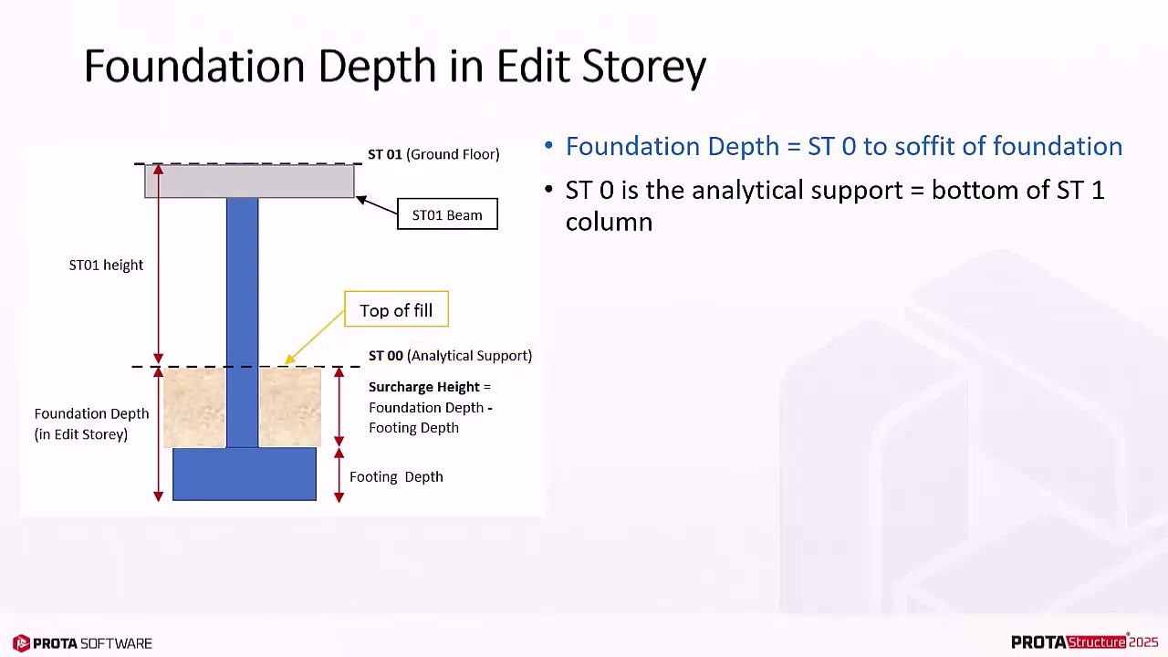
key("Right")
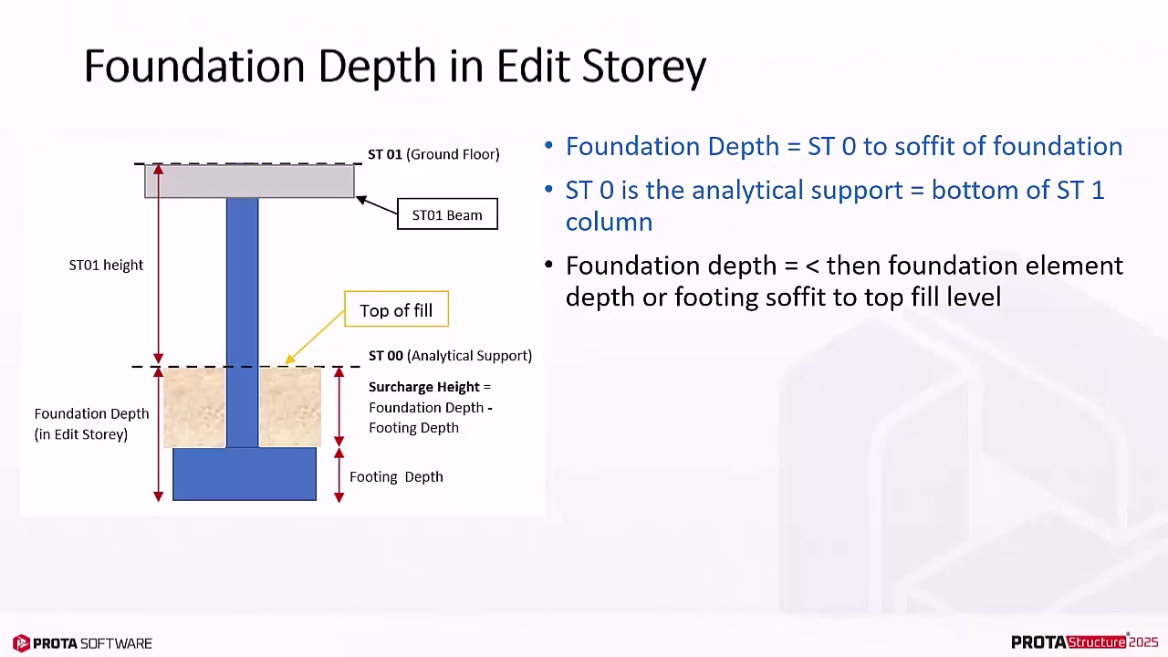
key("Right")
key("Right")
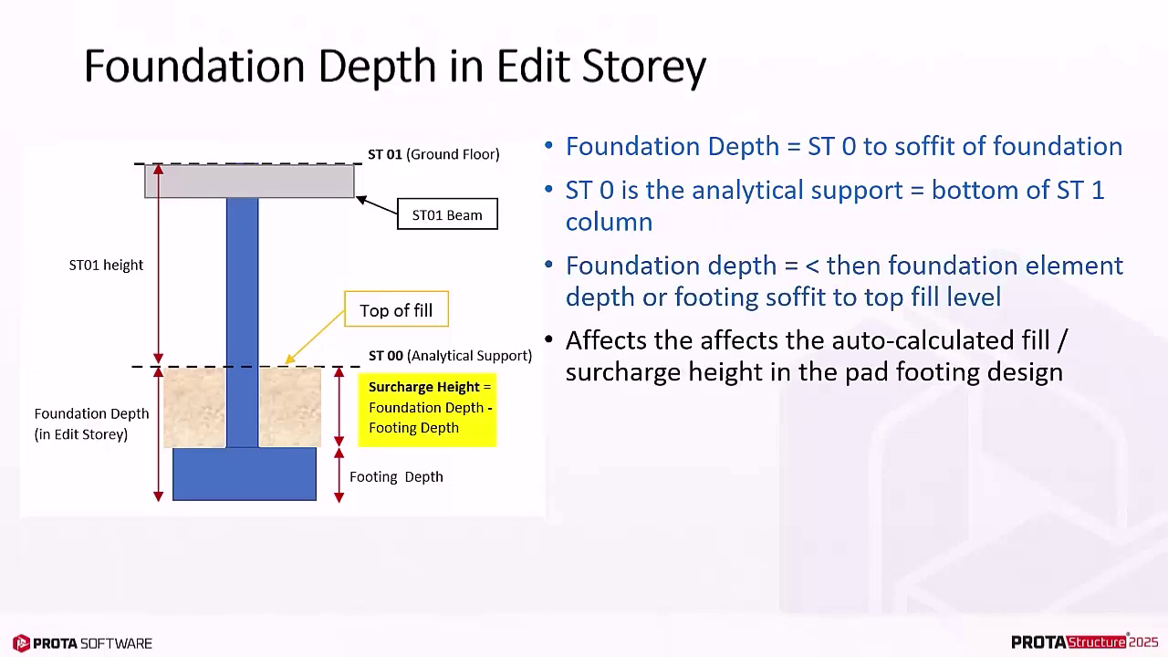
key("Right")
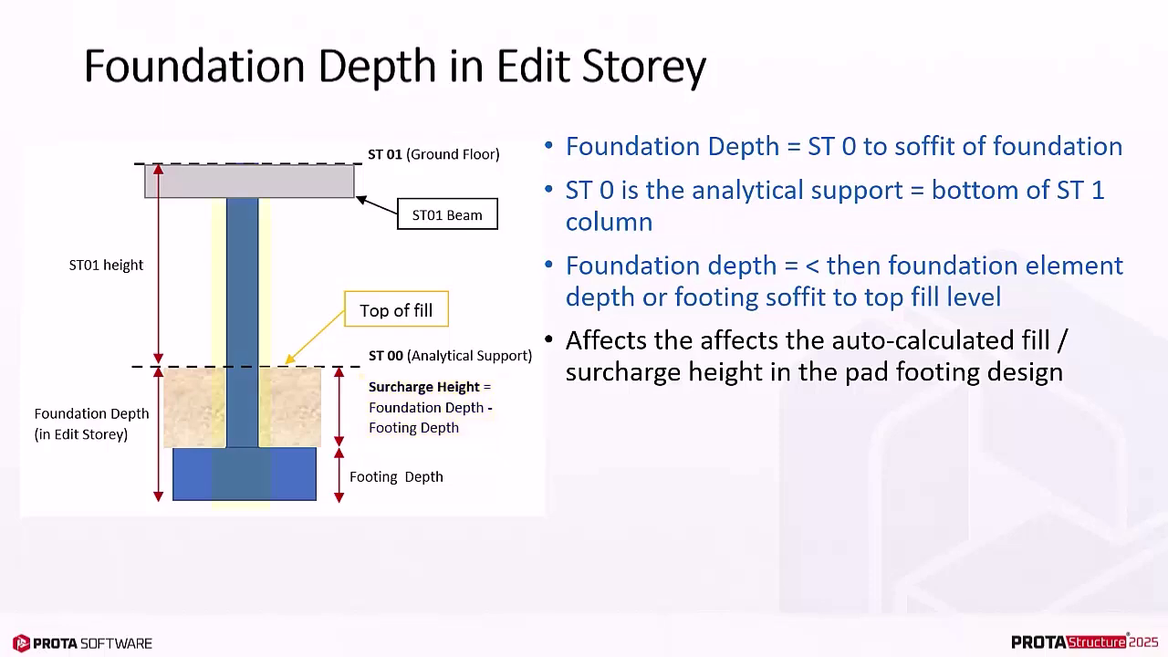
key("Right")
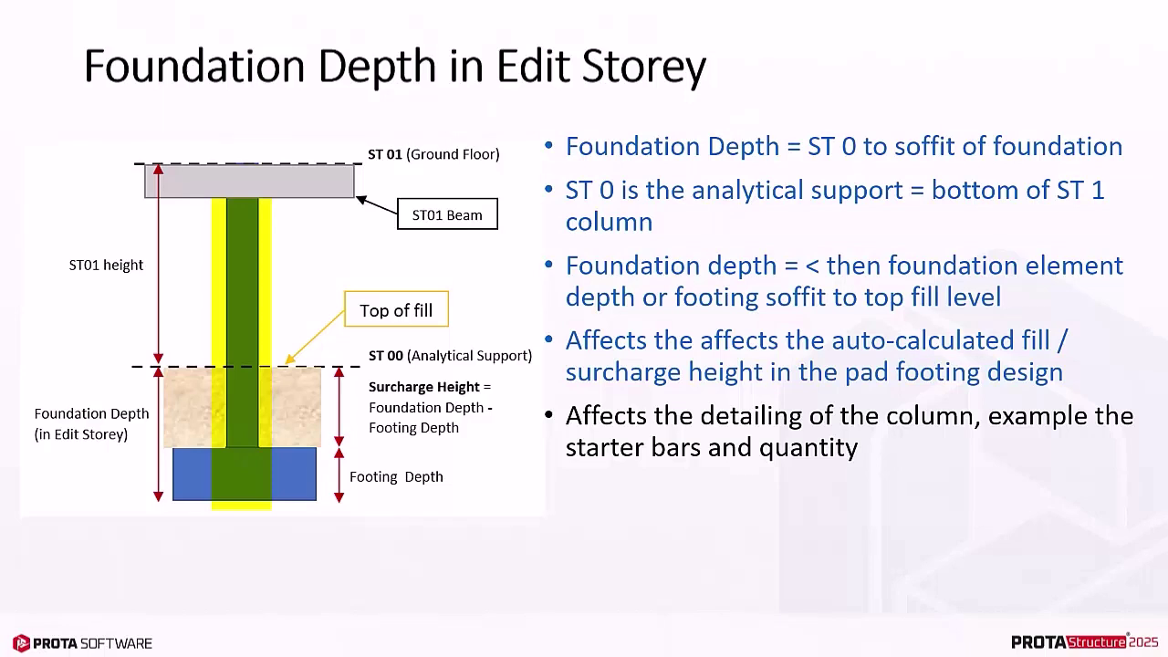
key("Right")
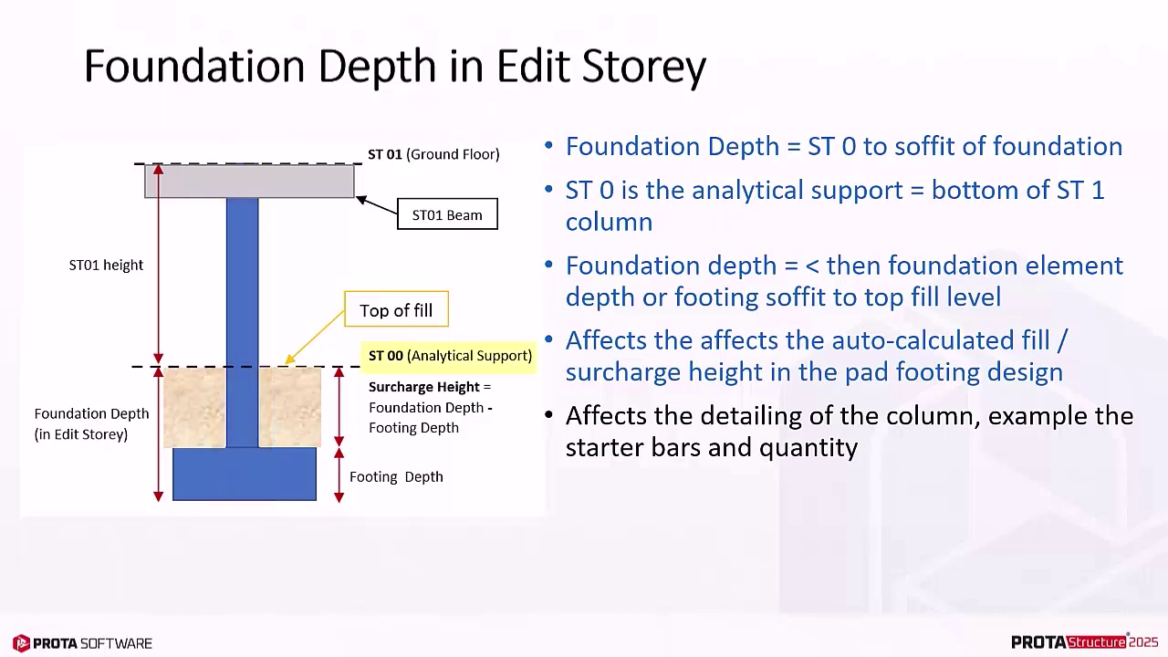
key("Right")
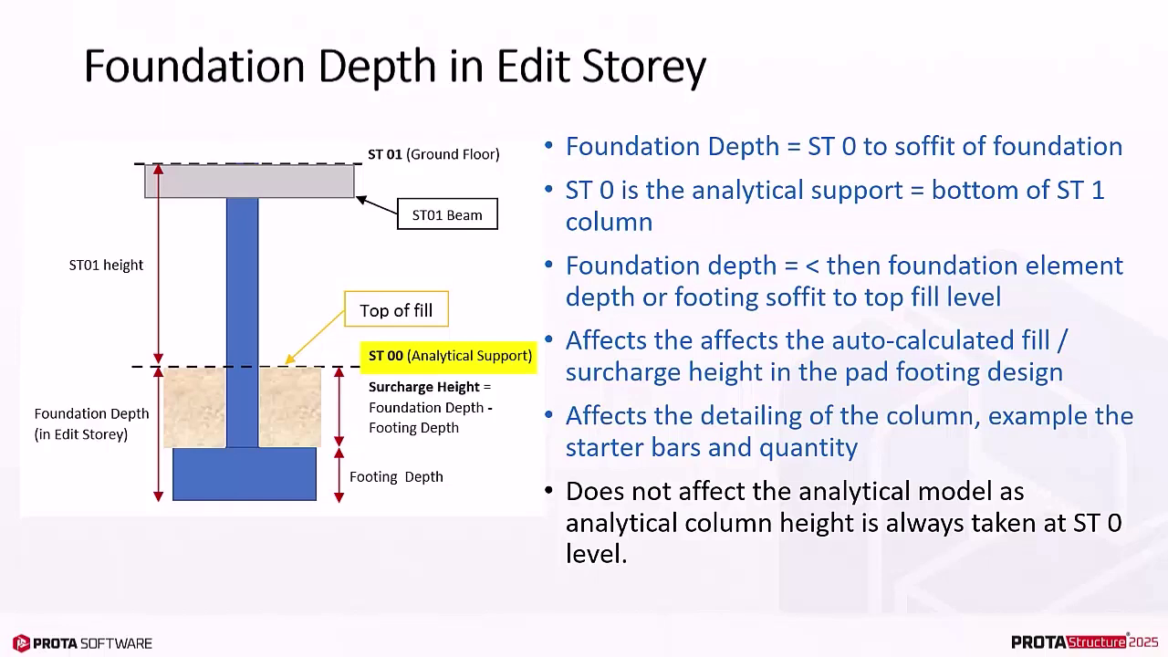
key("Right")
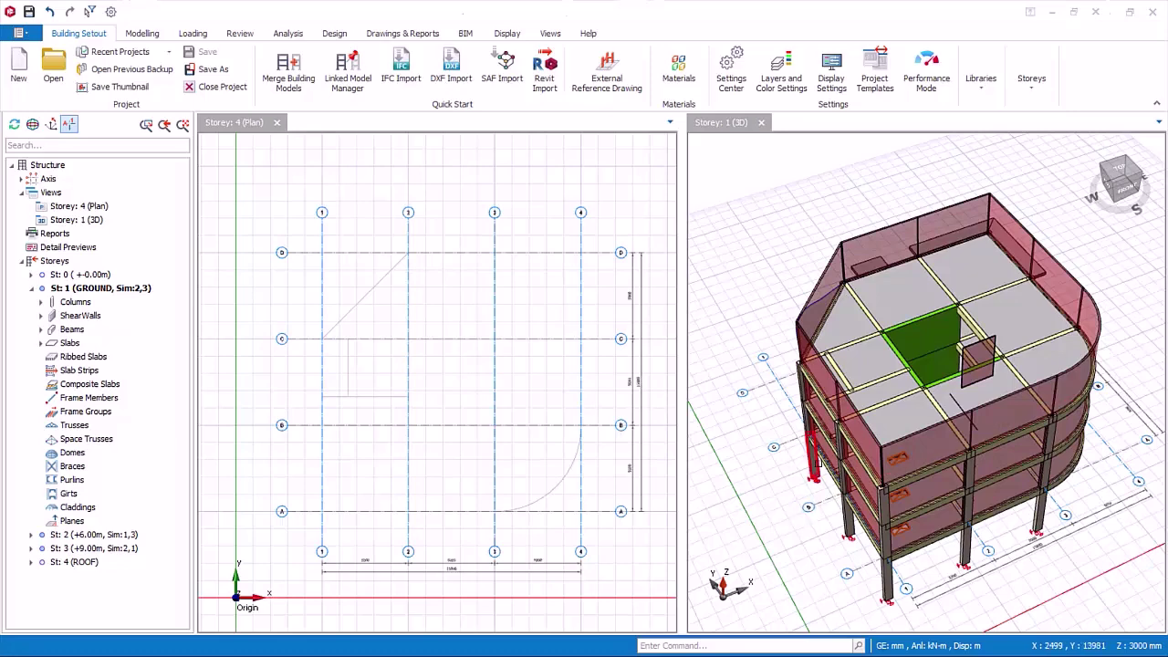
Check the area loads of the storey 3 corner slab between axes 1–2 and A–B in the 3D model
left_click(908, 424)
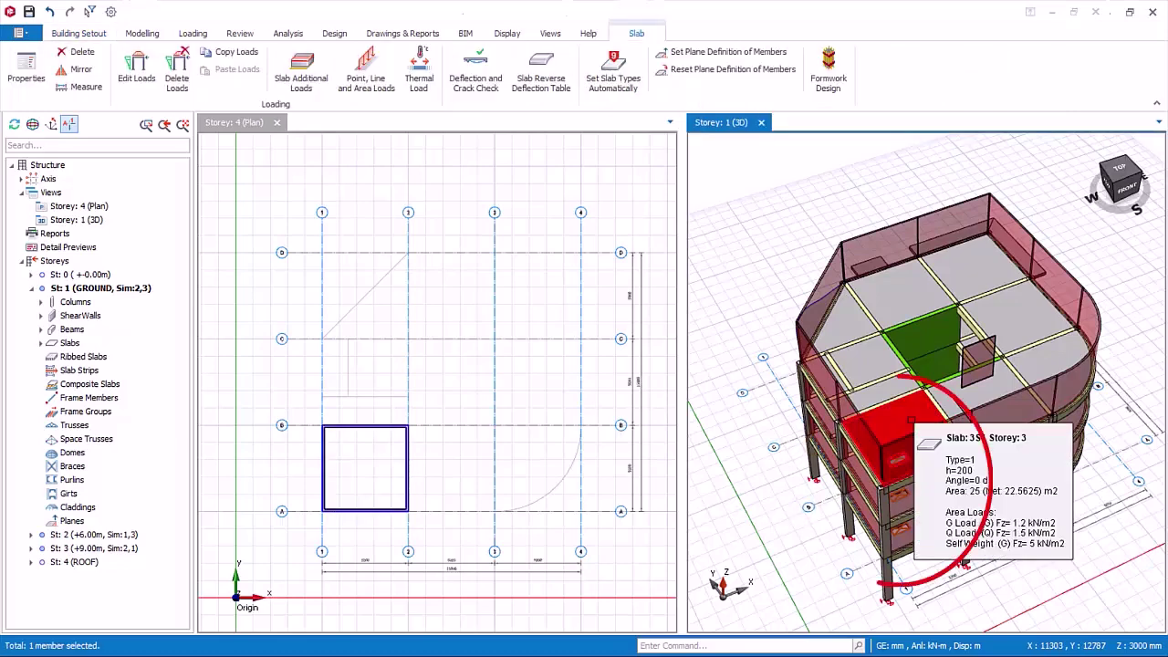
key("Escape")
middle_click_drag(939, 597, 969, 600)
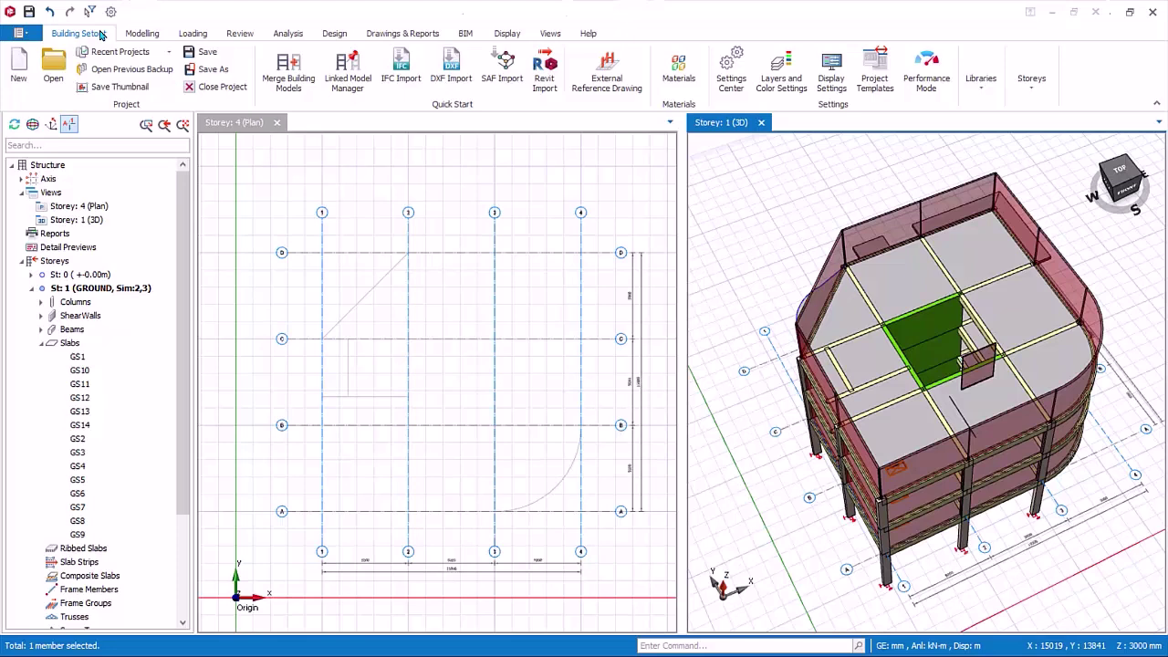
Generate storey 4 (ROOF) from storey 1 (GROUND), copying all member types without replacing existing members
left_click(1030, 92)
left_click(1037, 137)
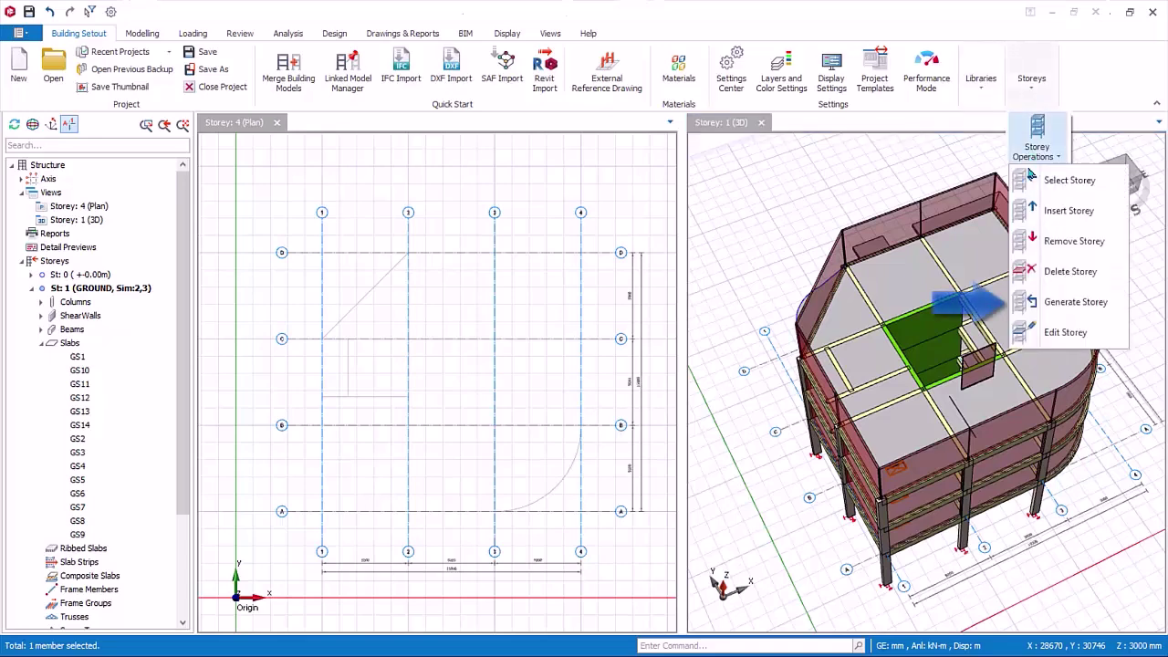
left_click(1068, 302)
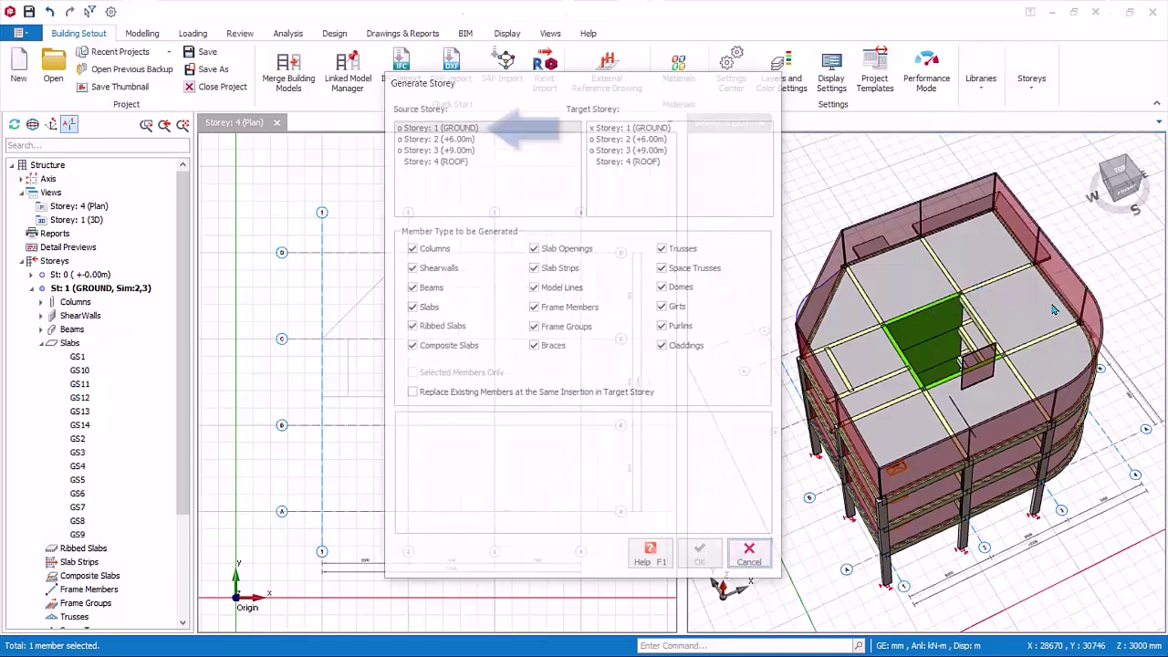
left_click(471, 127)
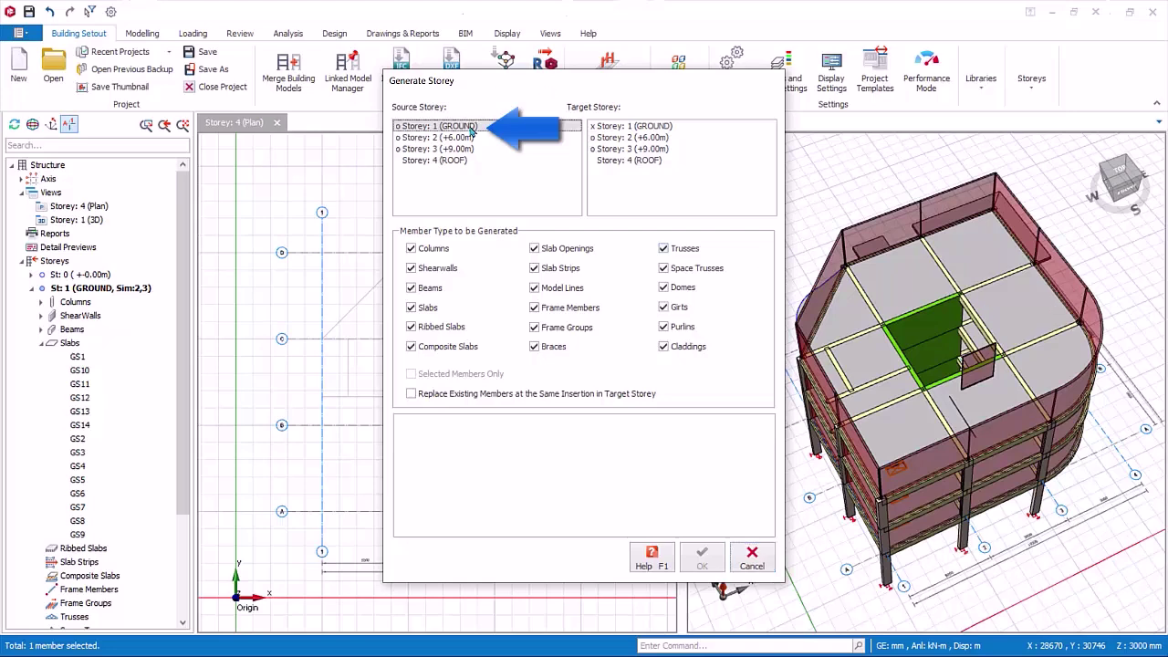
left_click(649, 161)
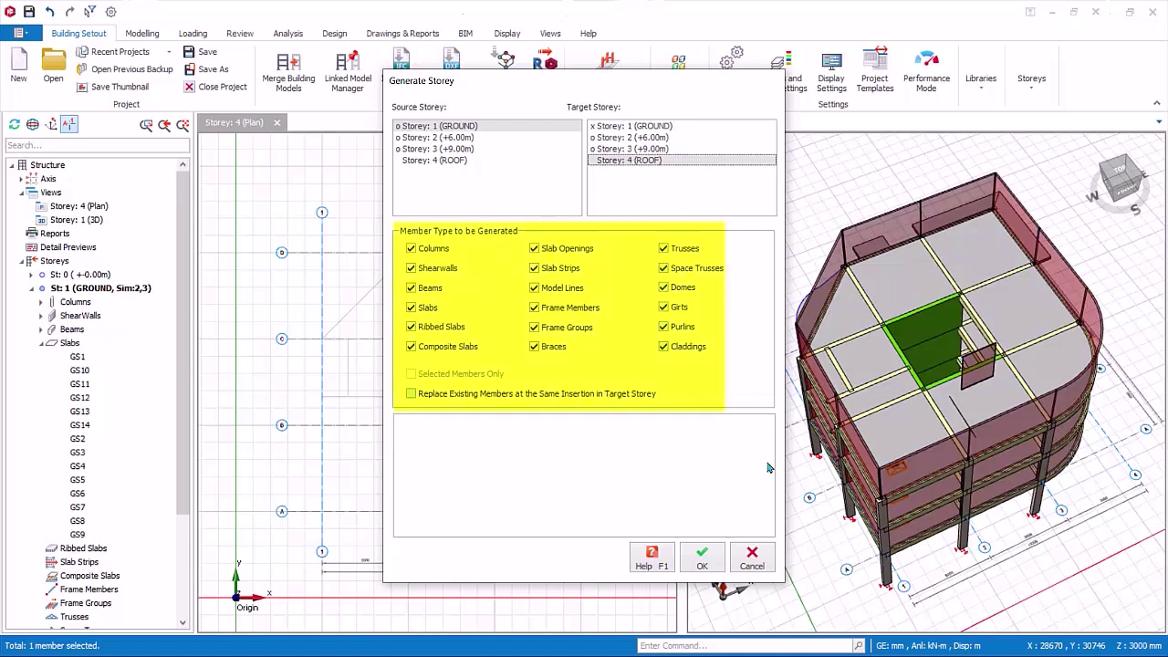
left_click(699, 560)
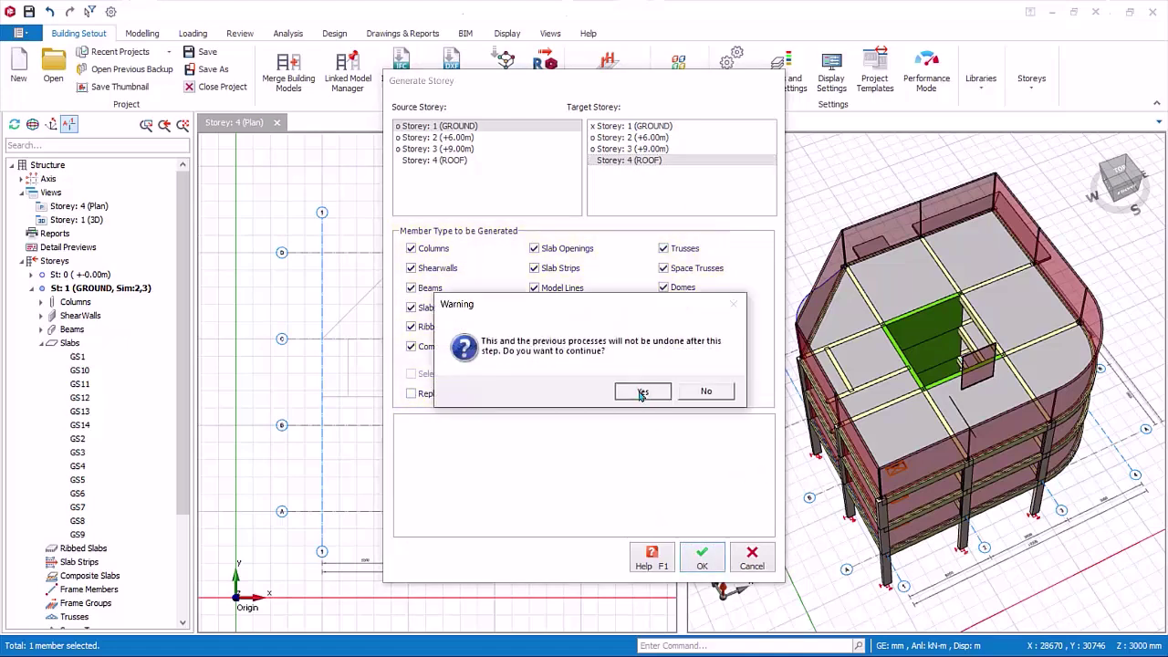
left_click(642, 392)
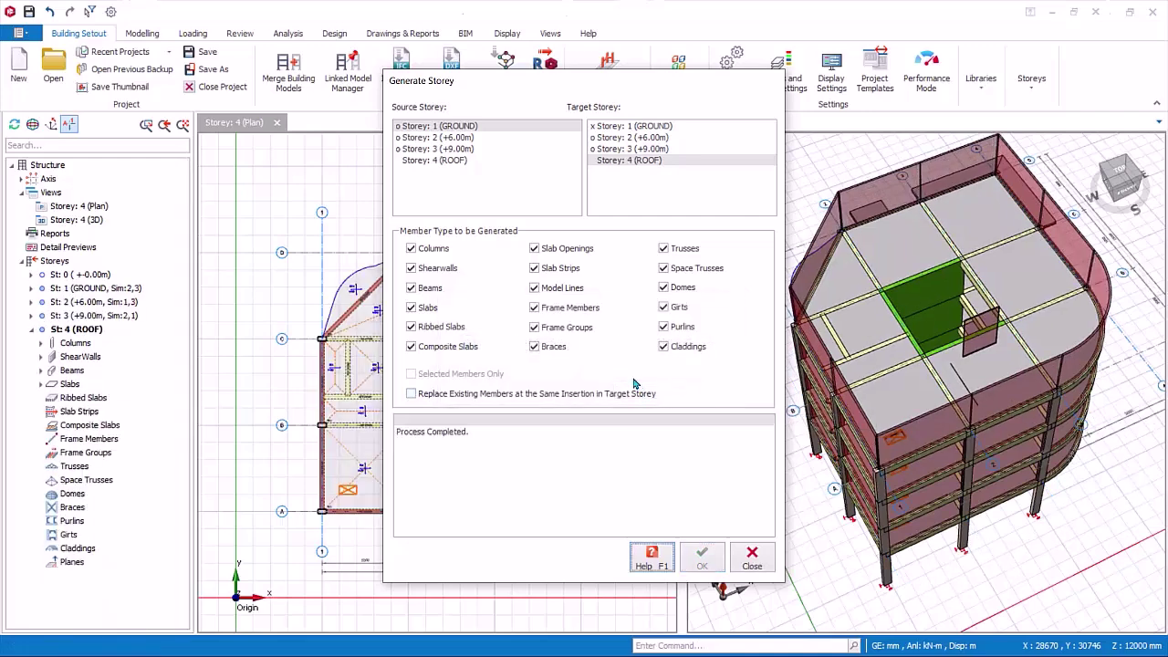
left_click(750, 559)
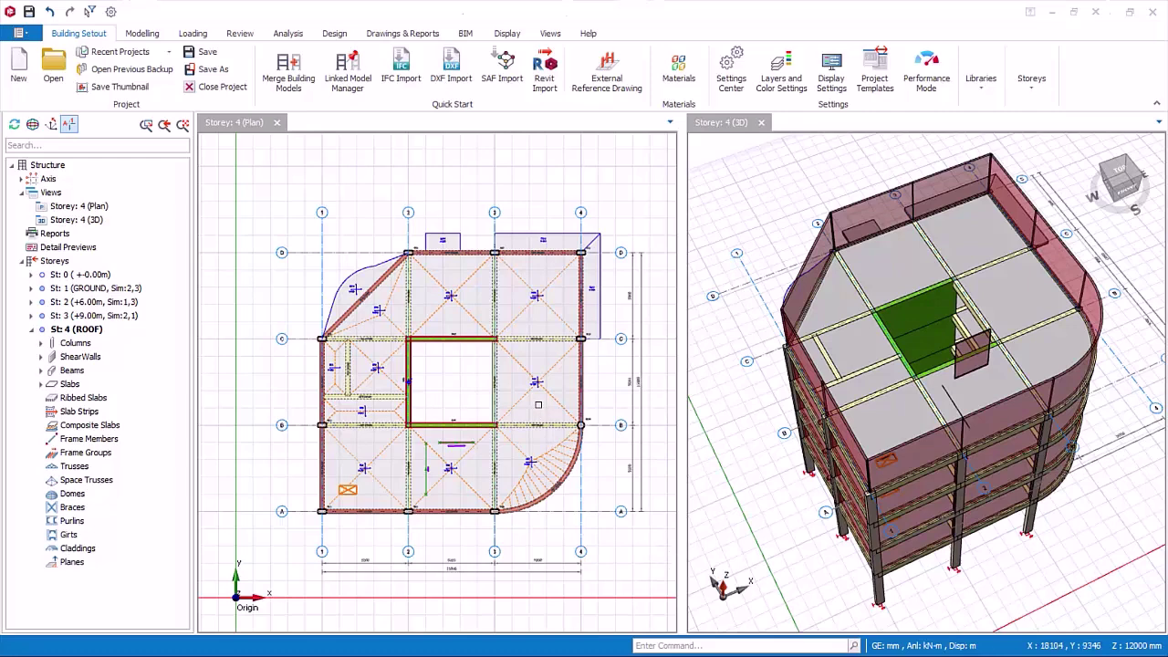
Insert a 200 mm type 1 slab into the open central bay of storey 4, based on the adjacent slab RS7
scroll(540, 392, "up", 1)
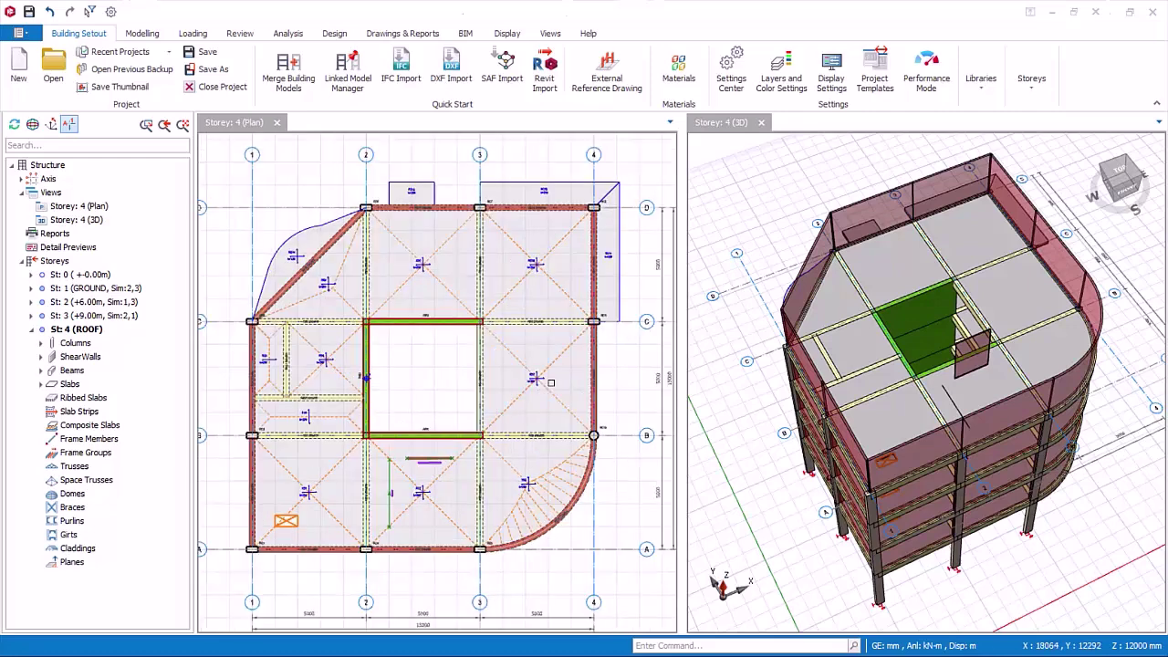
left_click(547, 385)
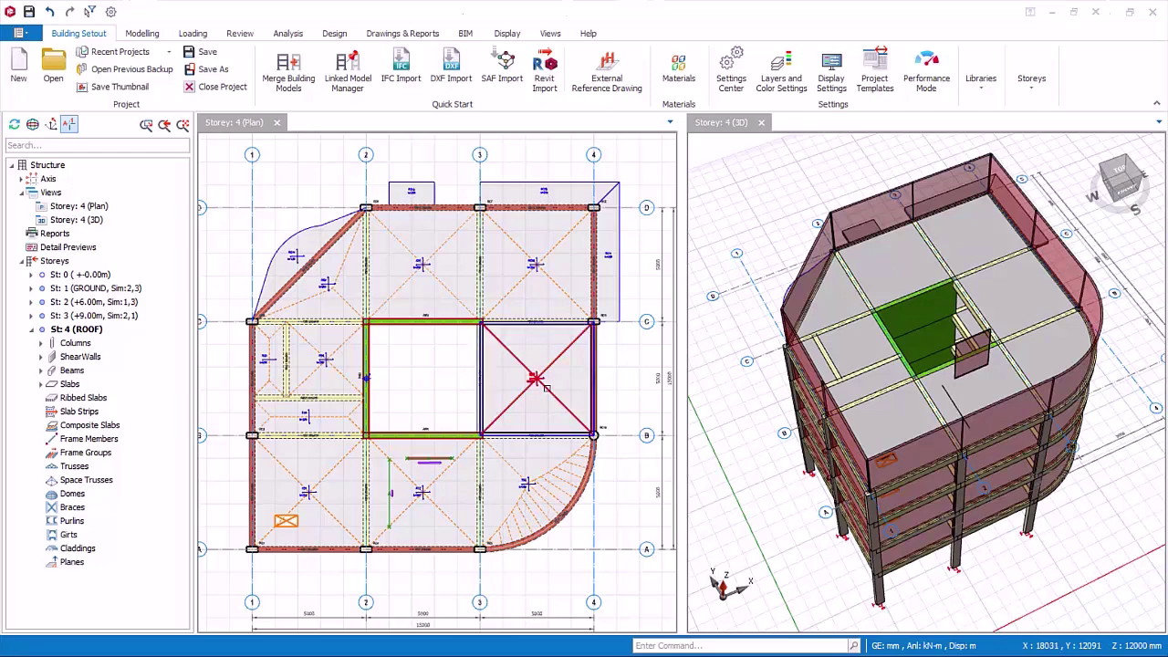
left_click(546, 387)
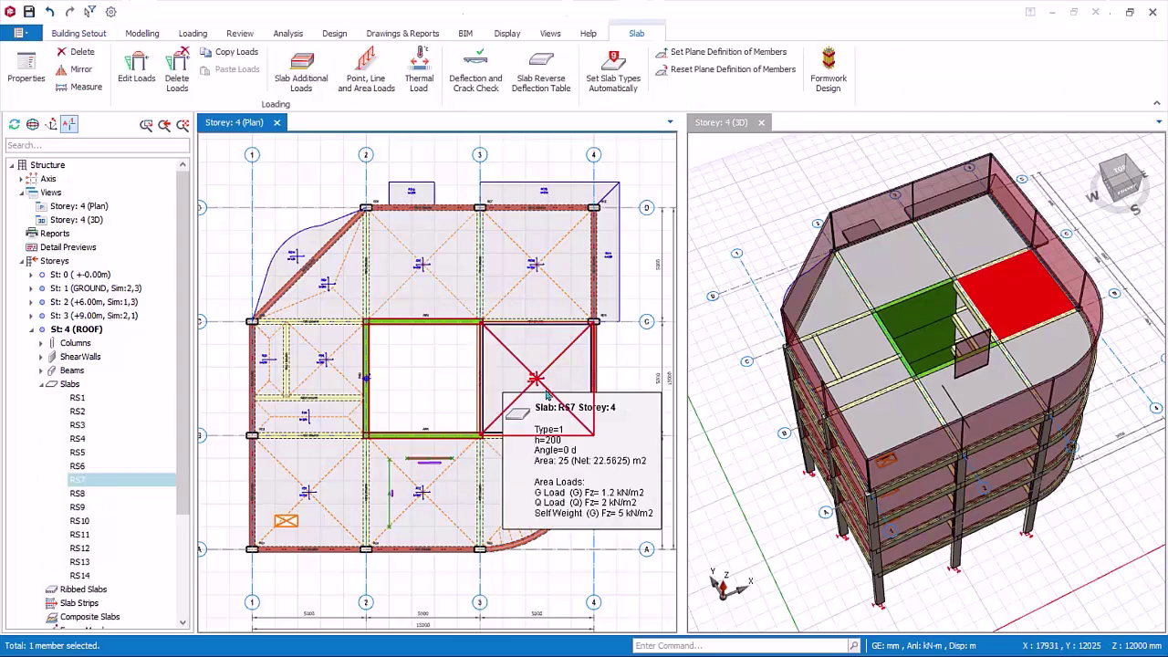
right_click(544, 388)
left_click(602, 73)
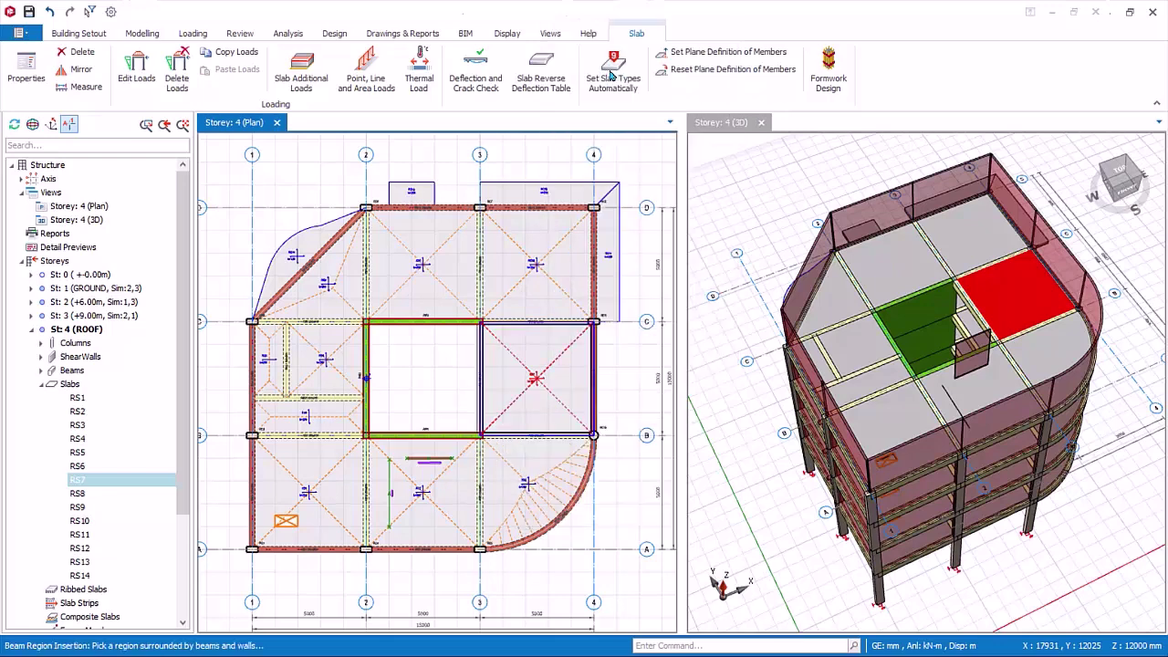
left_click(432, 386)
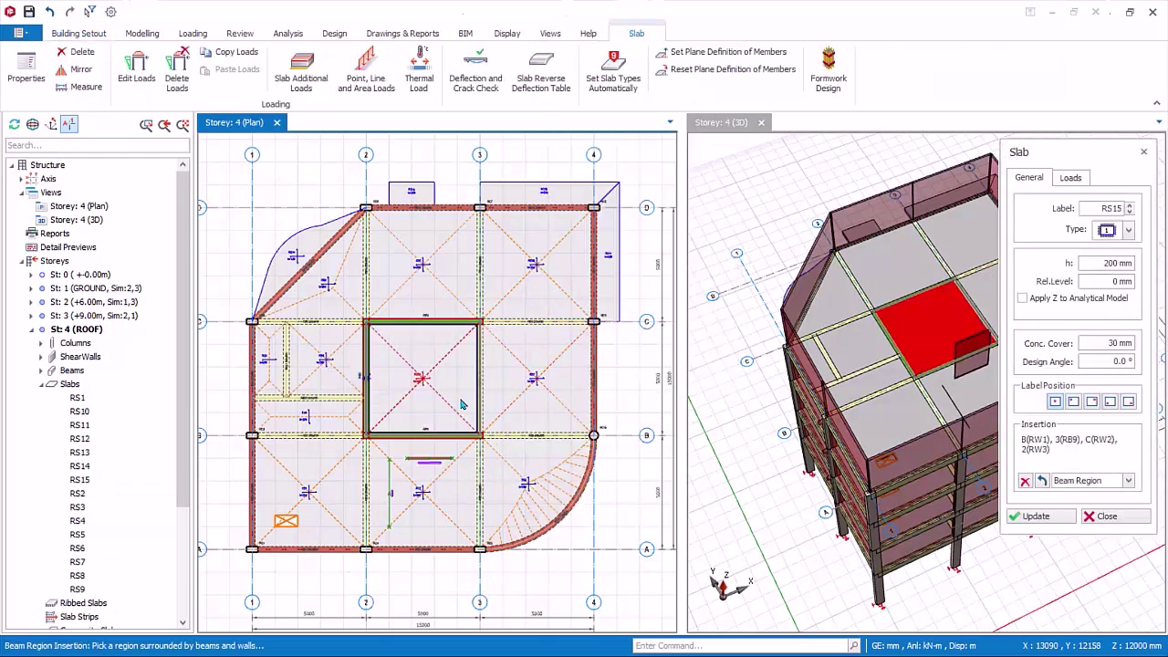
left_click(1101, 517)
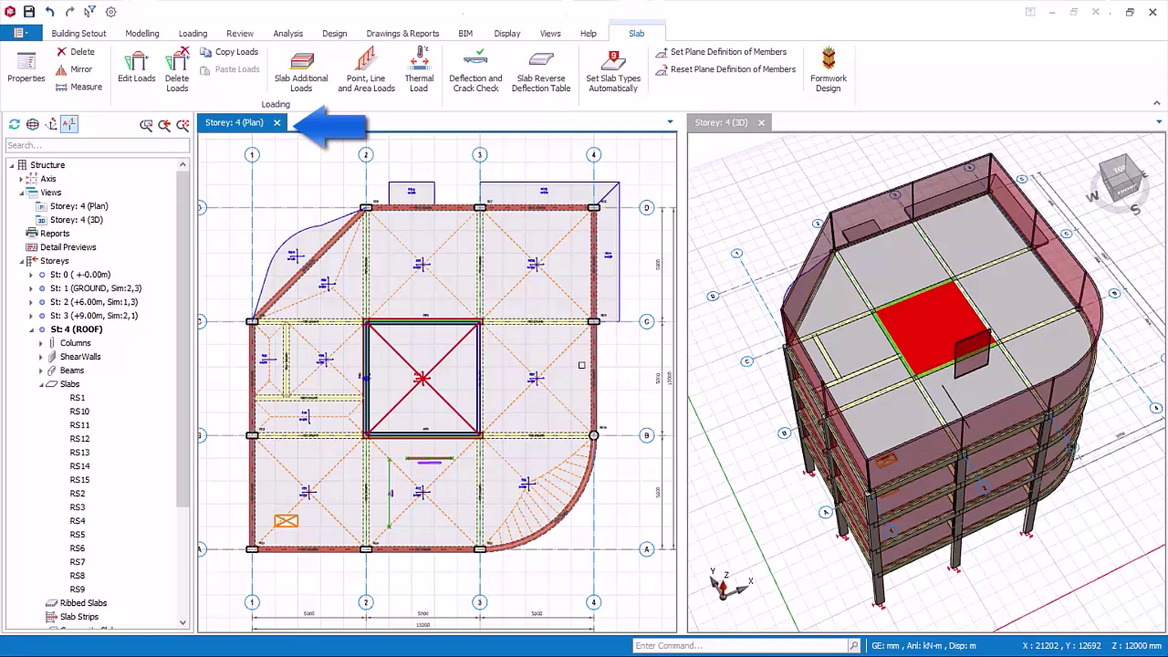
key("Escape")
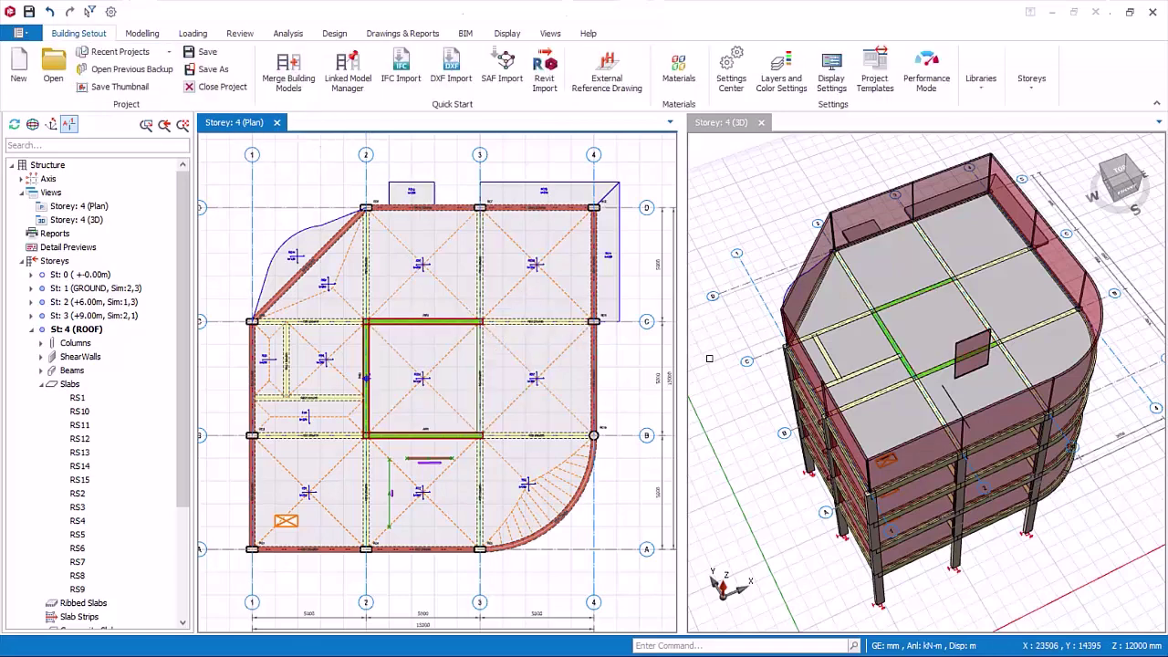
Open the slab table for storey 4 and view the predefined imposed load options for slab RS2
right_click(612, 361)
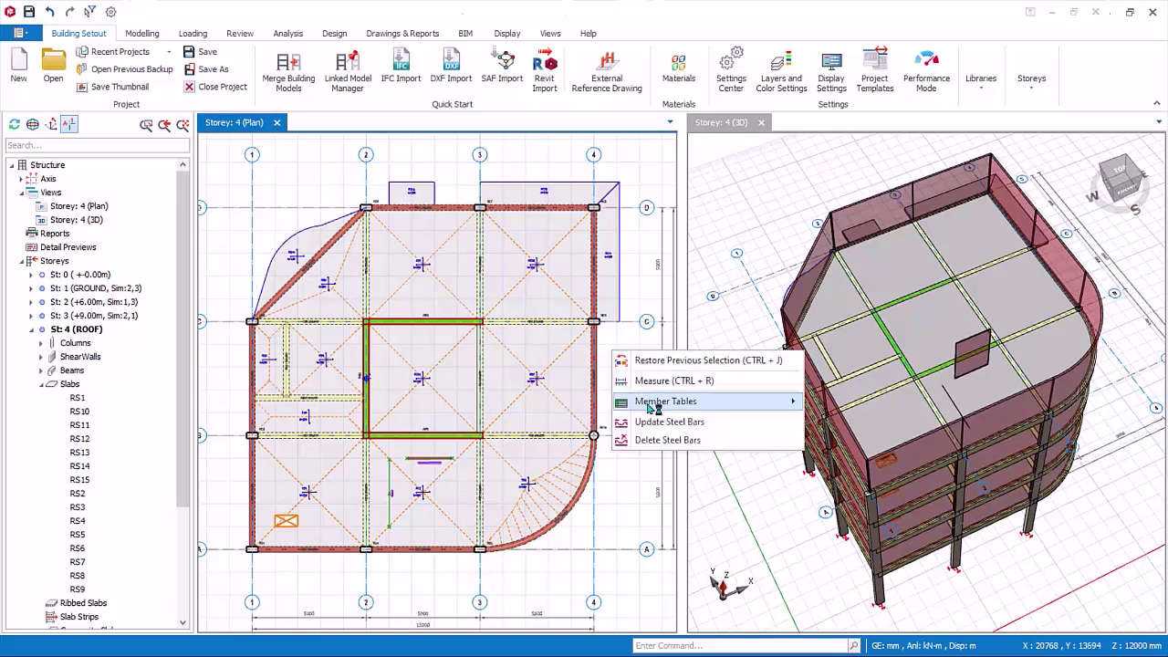
mouse_move(650, 408)
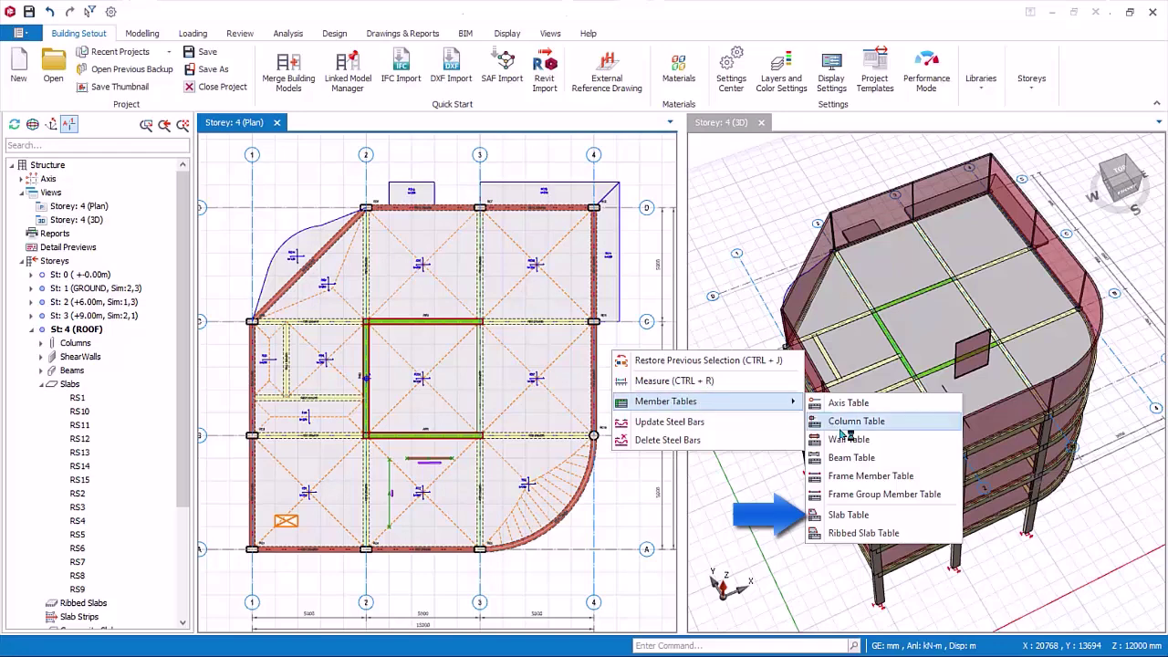
left_click(857, 516)
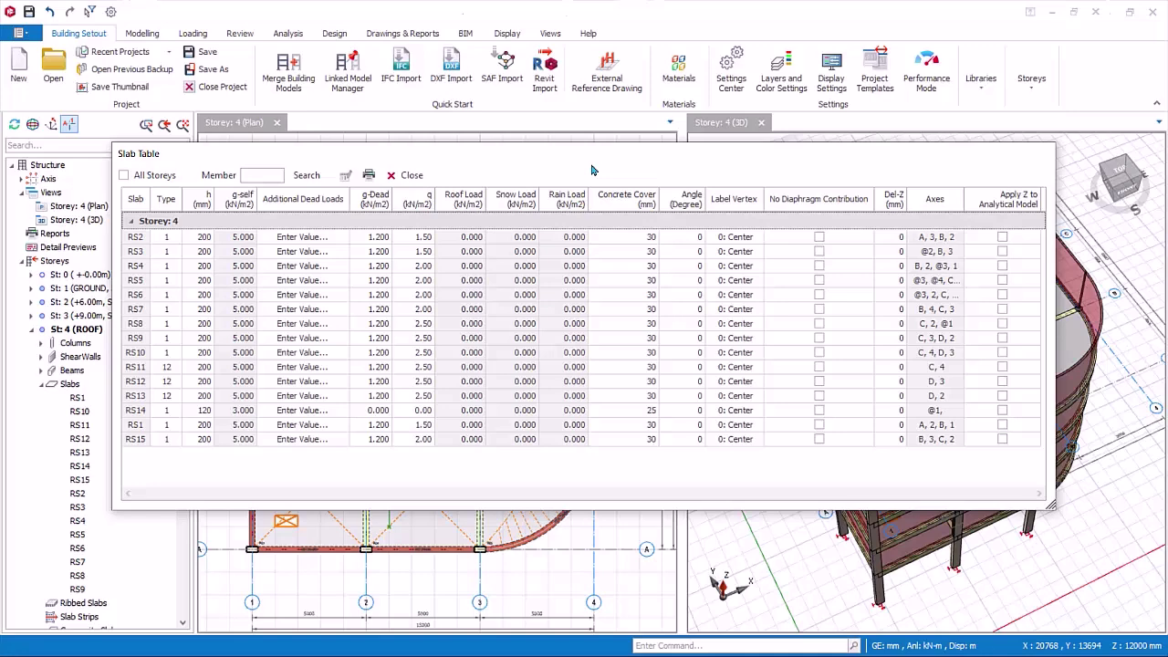
left_click(426, 237)
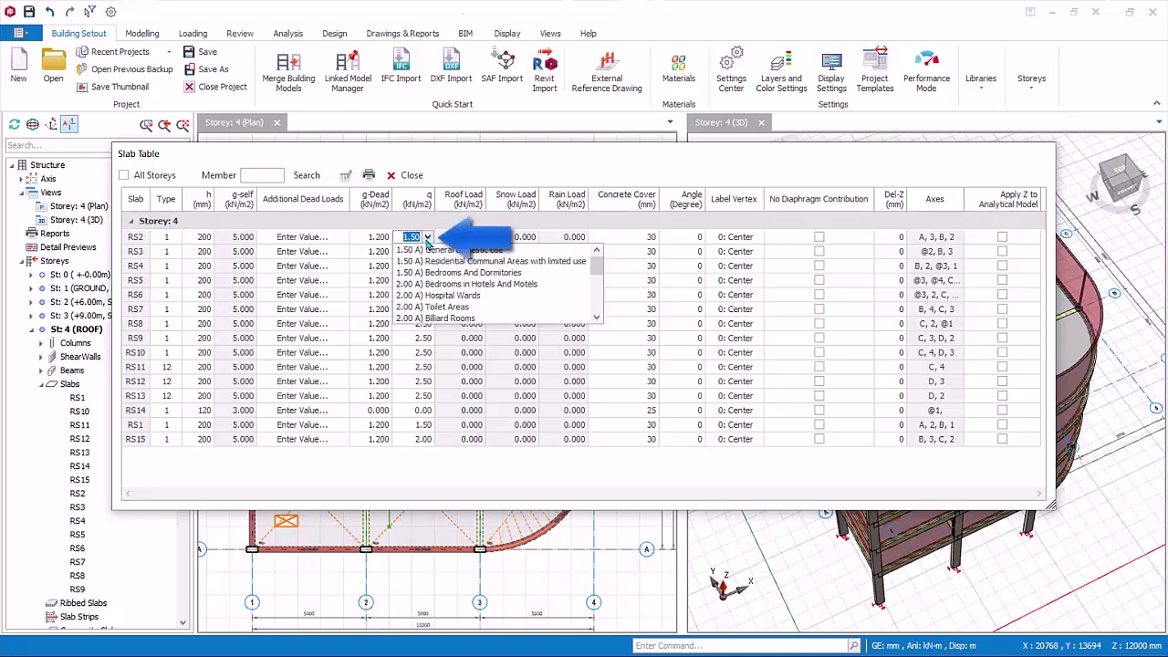
left_click(426, 238)
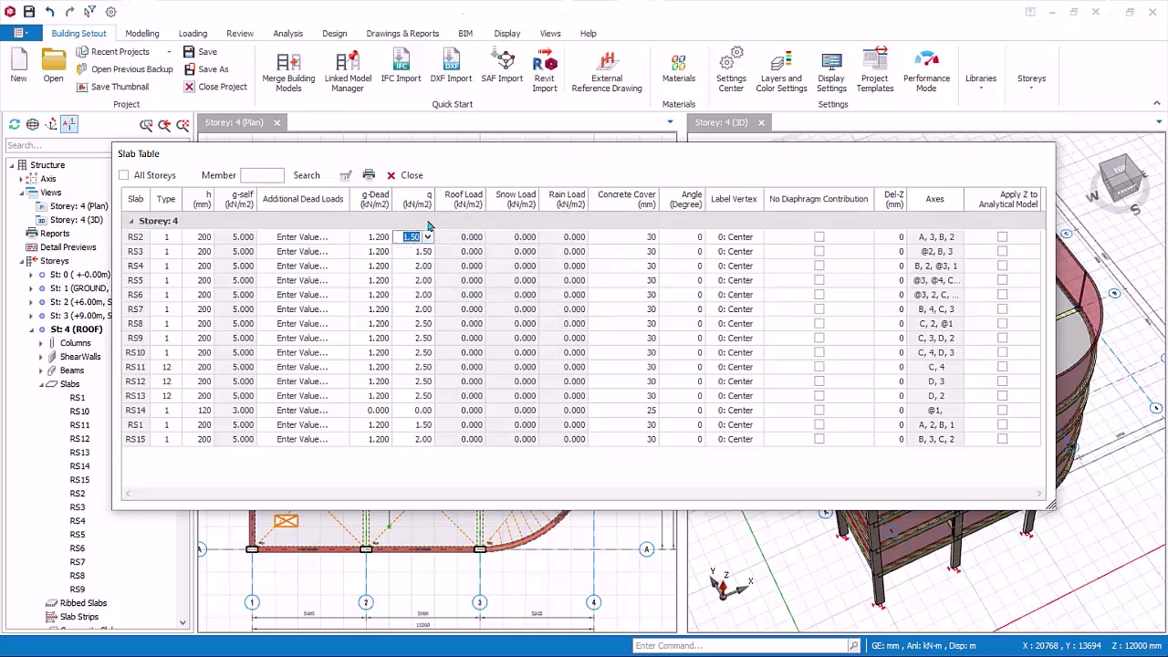
Set the imposed load q of all storey 4 slabs to 0.7 kN/m2 at once and close the slab table
left_click(429, 202)
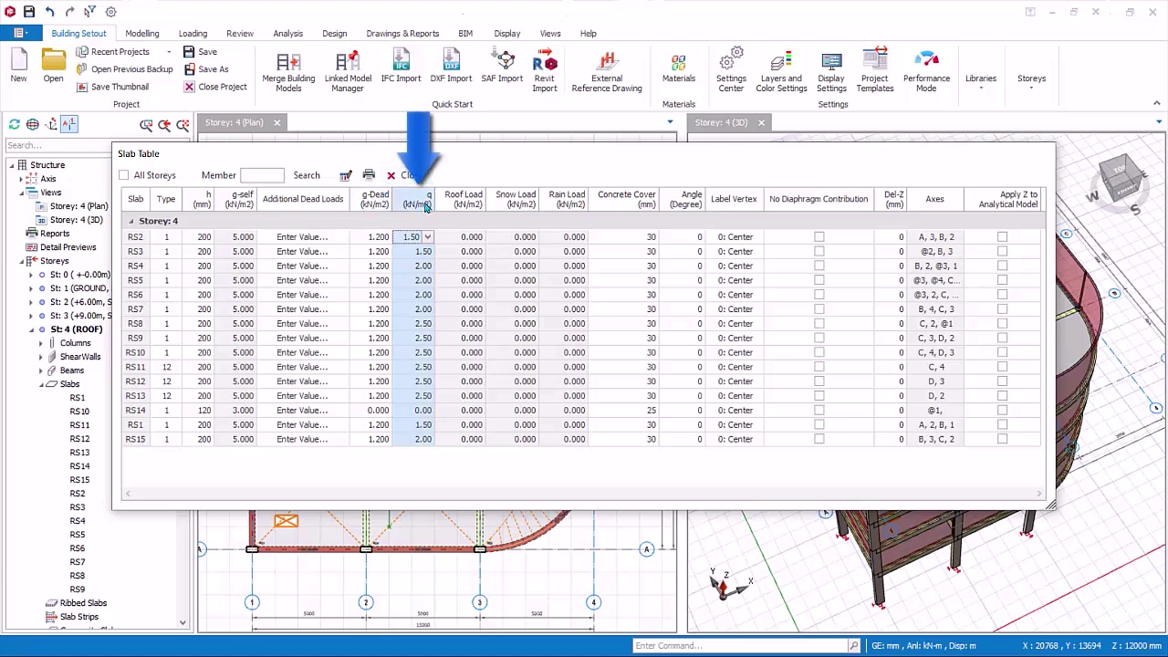
left_click(345, 177)
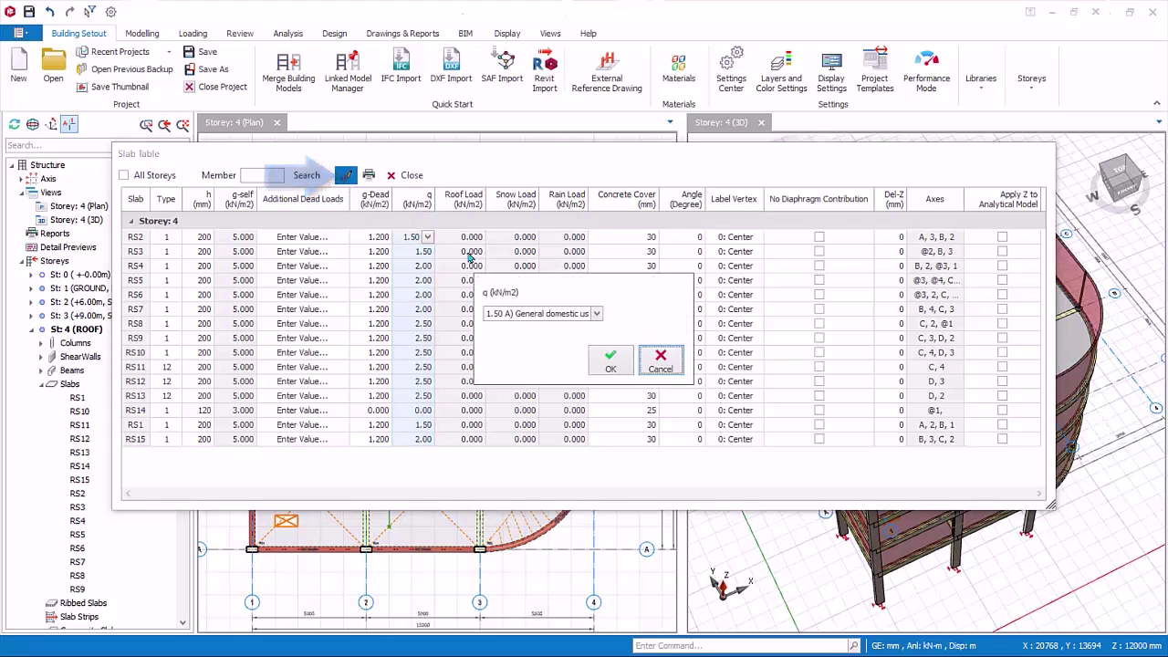
left_click(500, 312)
double_click(494, 313)
type("0.7")
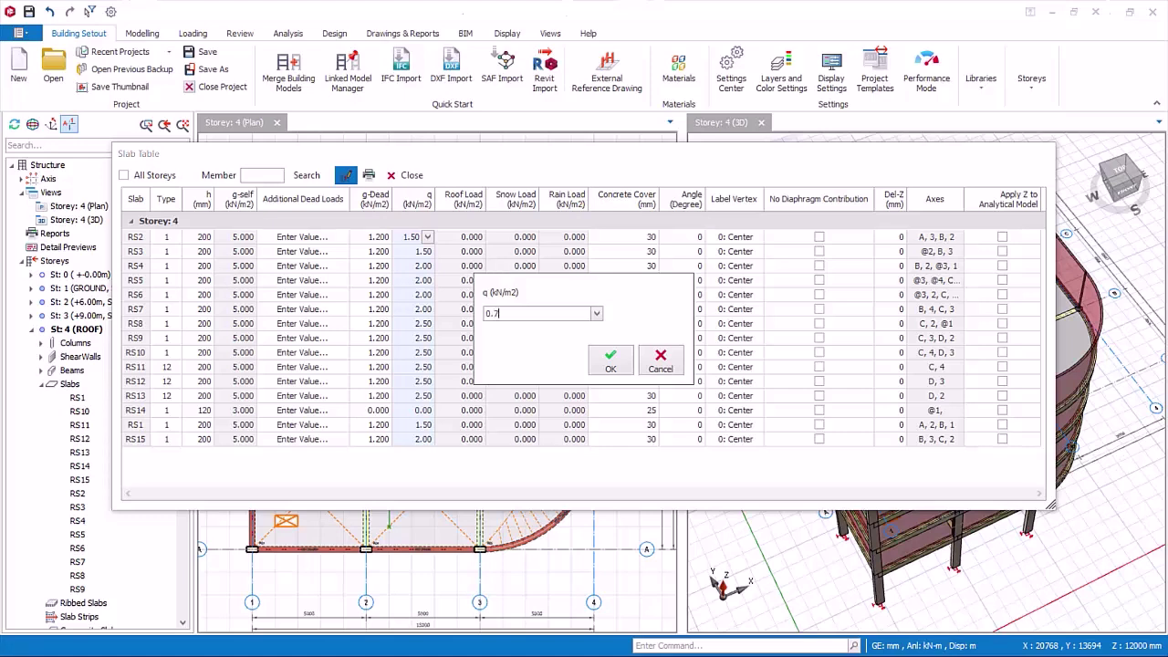
left_click(613, 363)
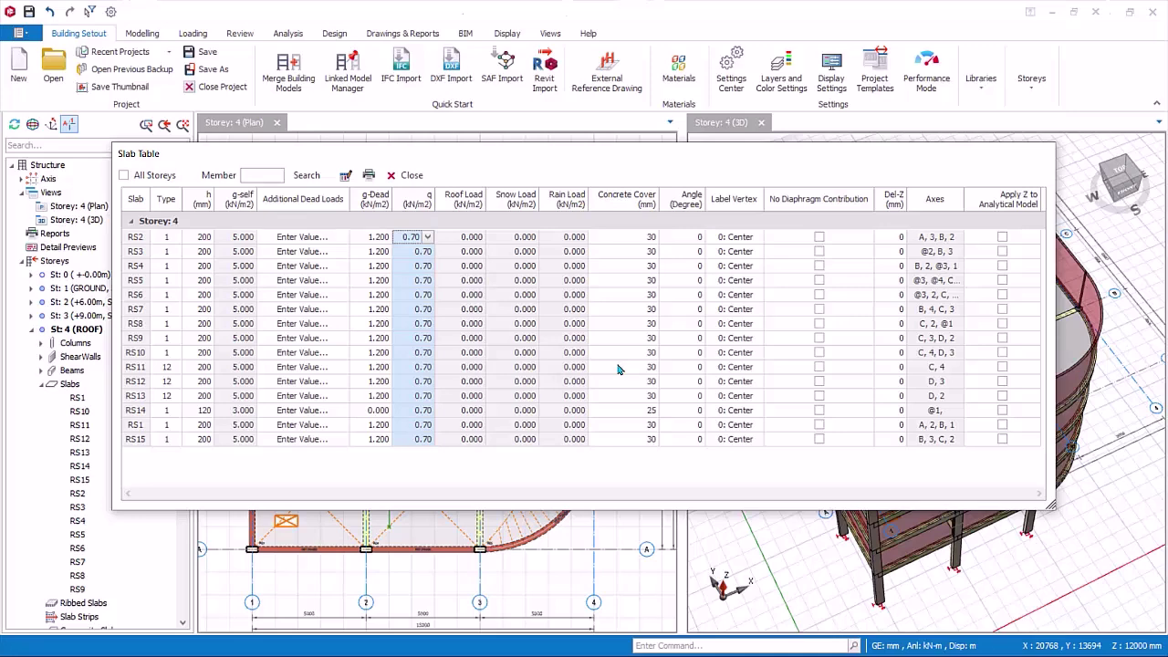
left_click(407, 175)
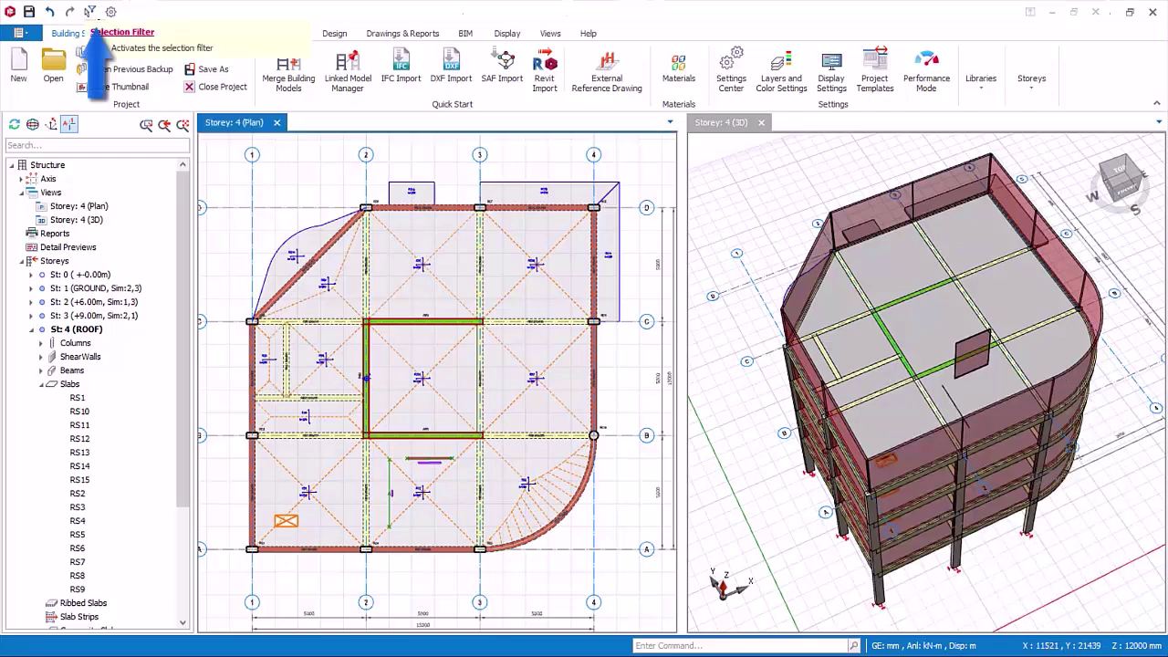
Restrict the selection filter to beams and select all perimeter beams of storey 4 in the plan
left_click(92, 13)
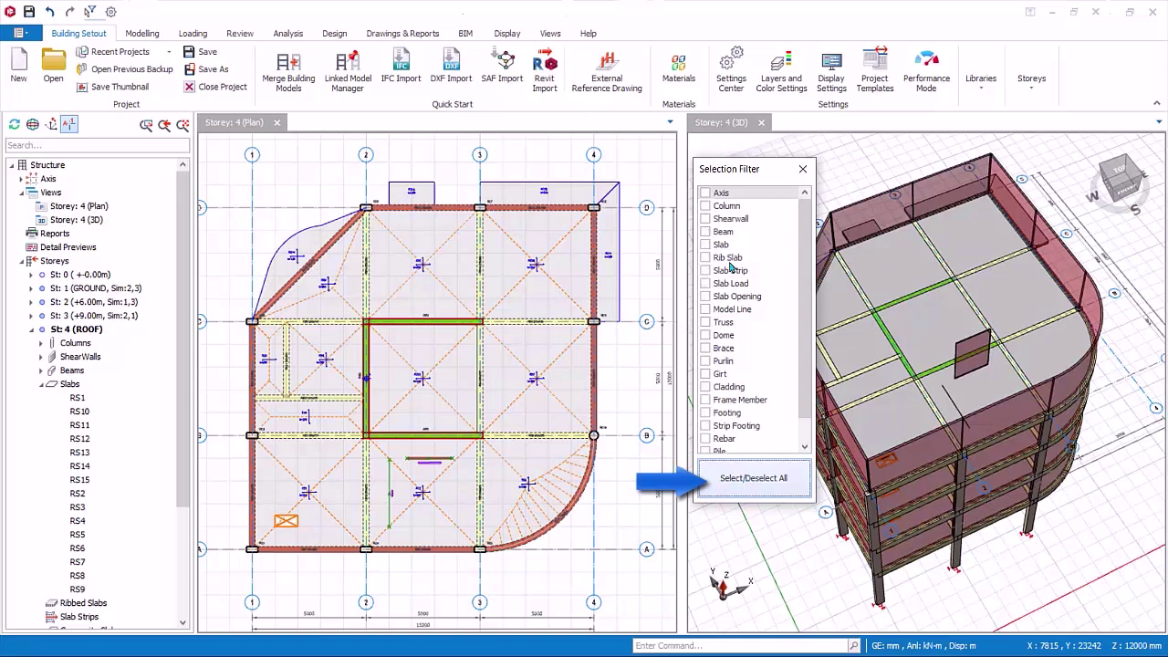
left_click(704, 231)
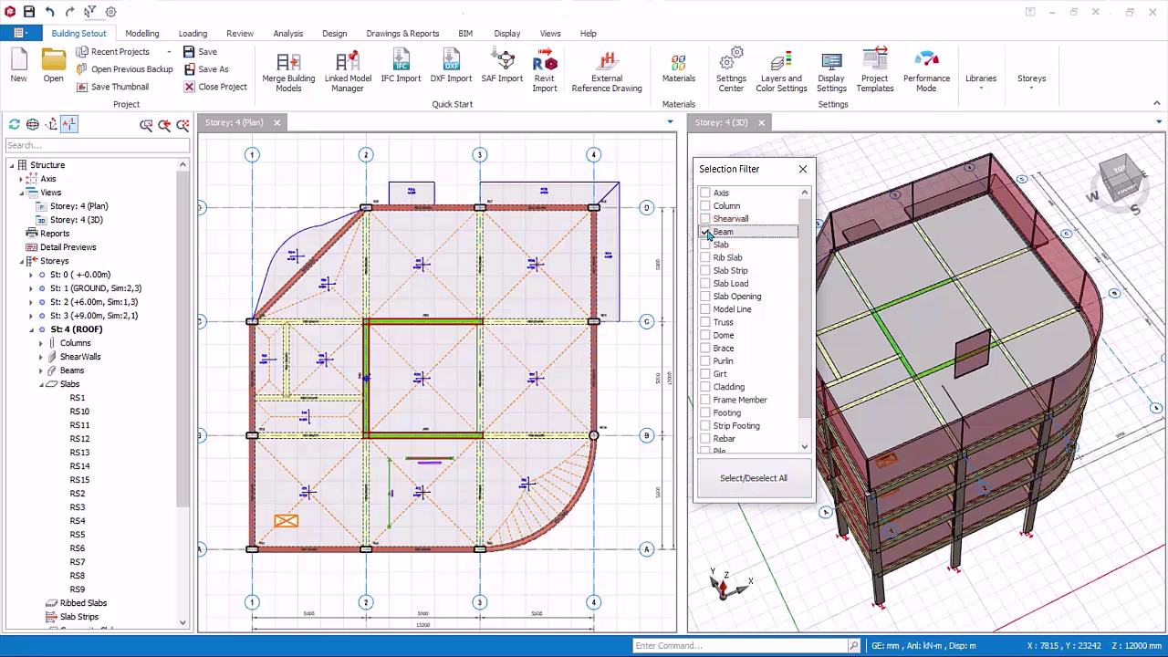
left_click(315, 550)
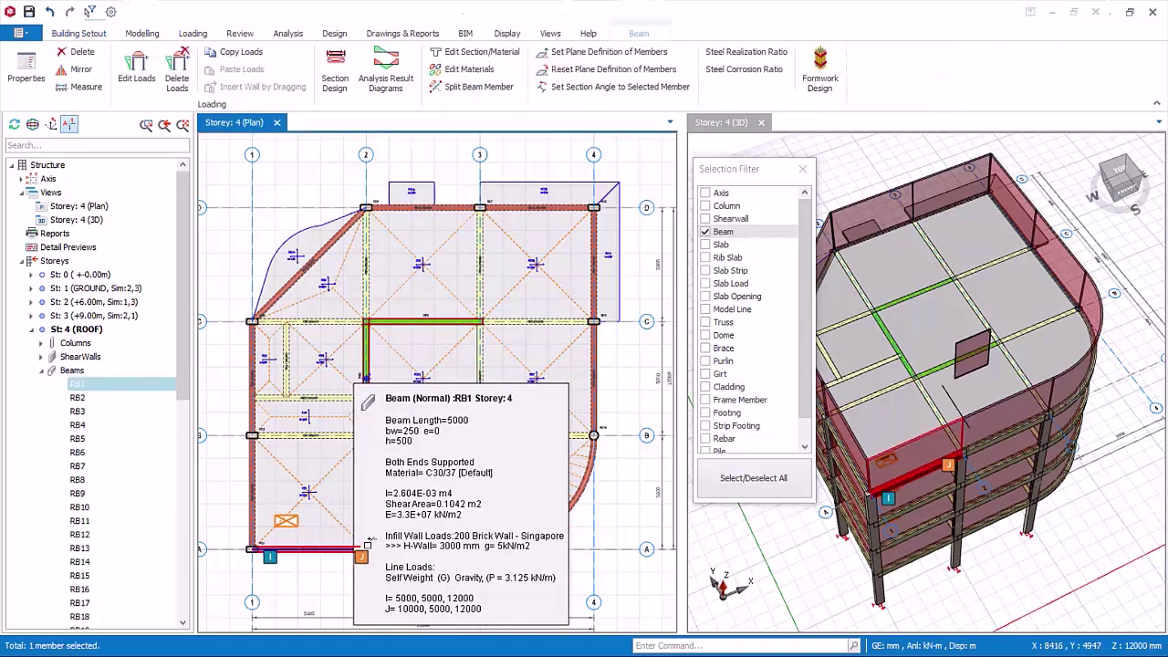
left_click(554, 523)
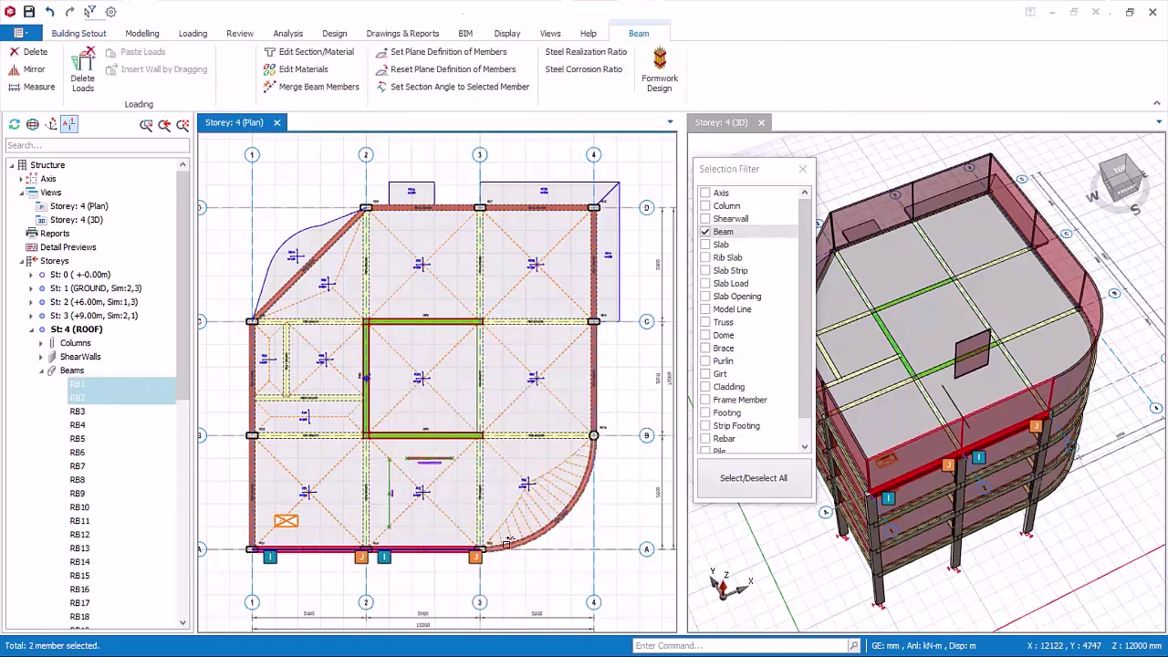
left_click(594, 383)
left_click(594, 274)
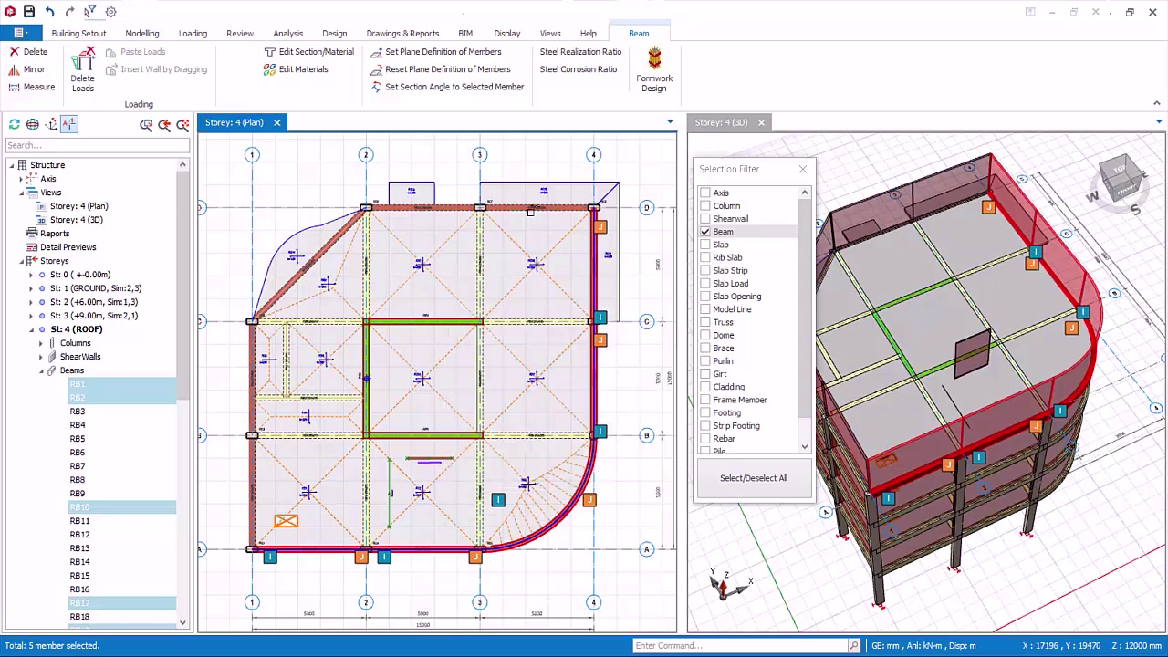
left_click(533, 209)
left_click(408, 209)
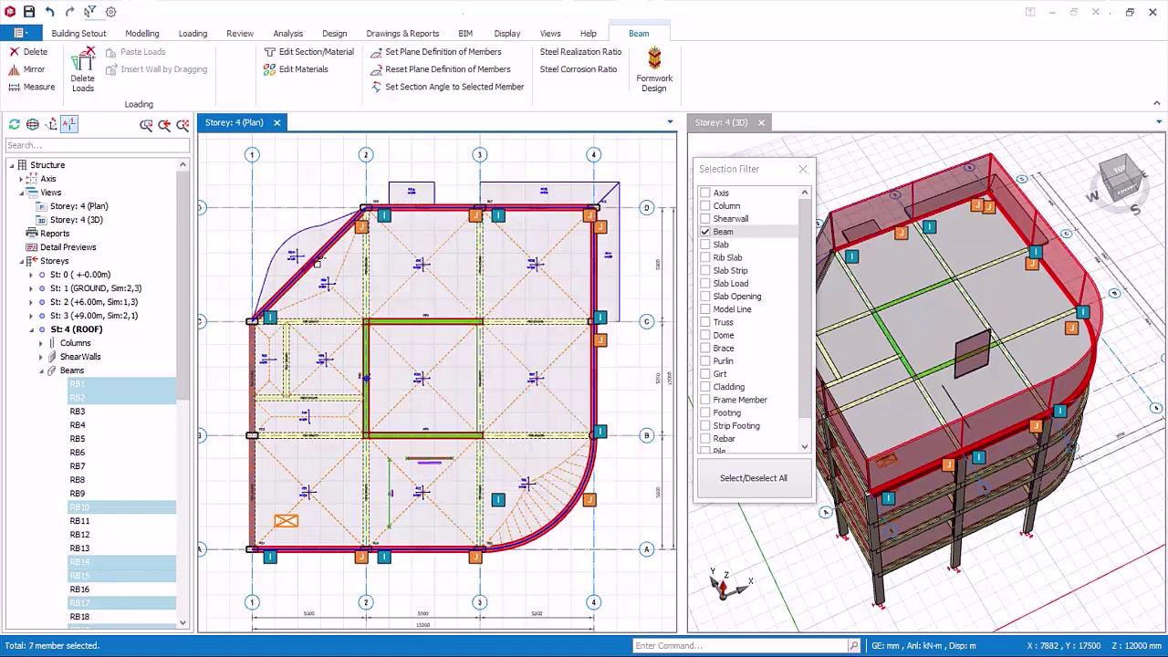
left_click(252, 378)
left_click(250, 476)
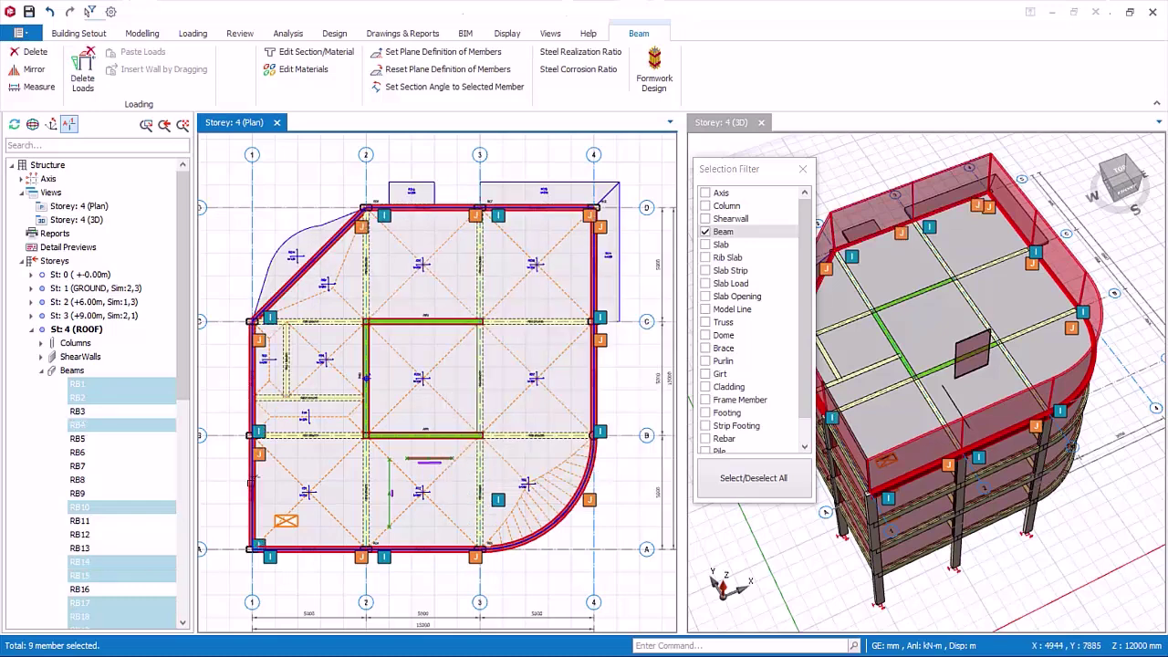
Delete the 200 Brick Wall - Singapore wall loads from the selected perimeter beams
right_click(427, 363)
left_click(474, 221)
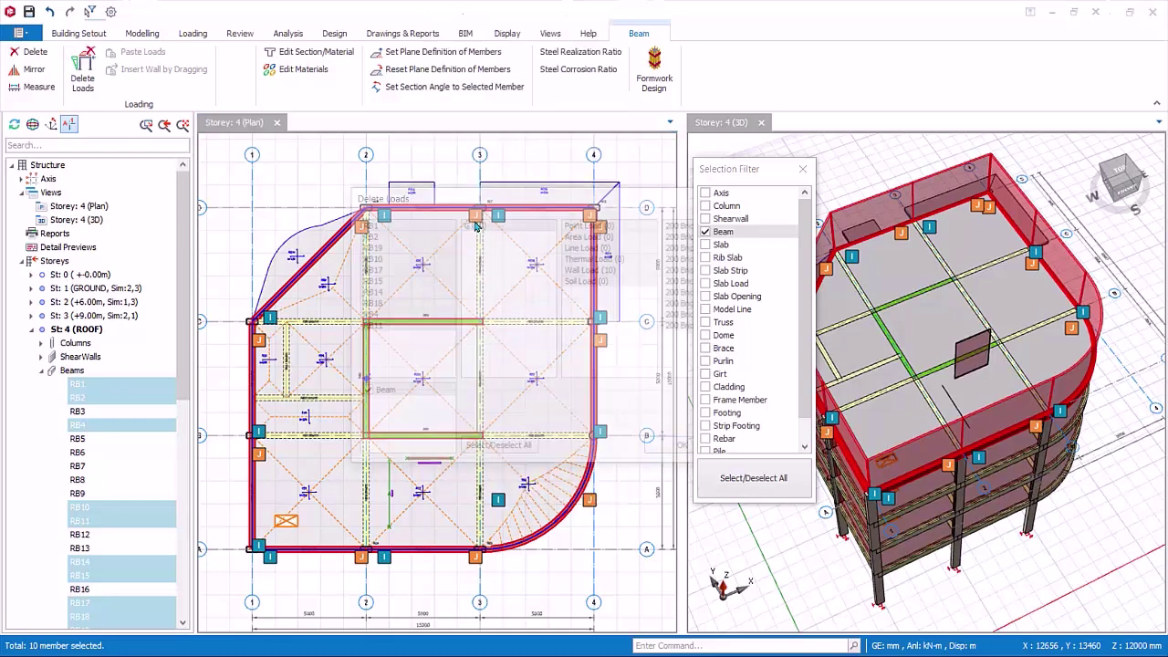
left_click_drag(560, 201, 406, 191)
left_click(435, 262)
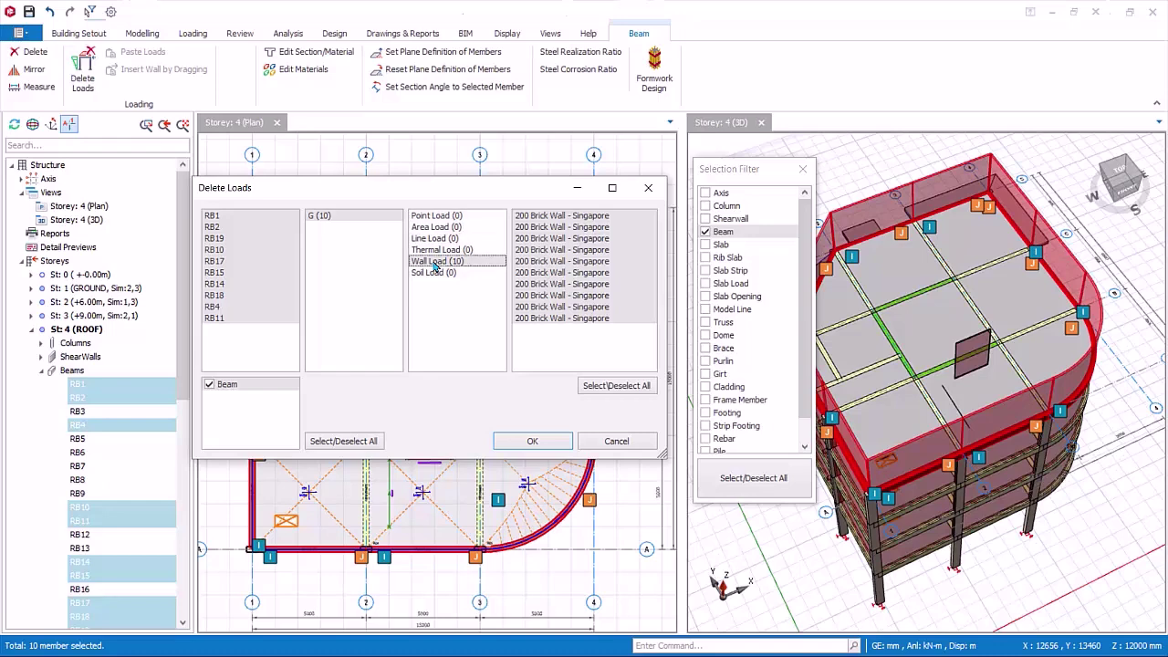
left_click(531, 444)
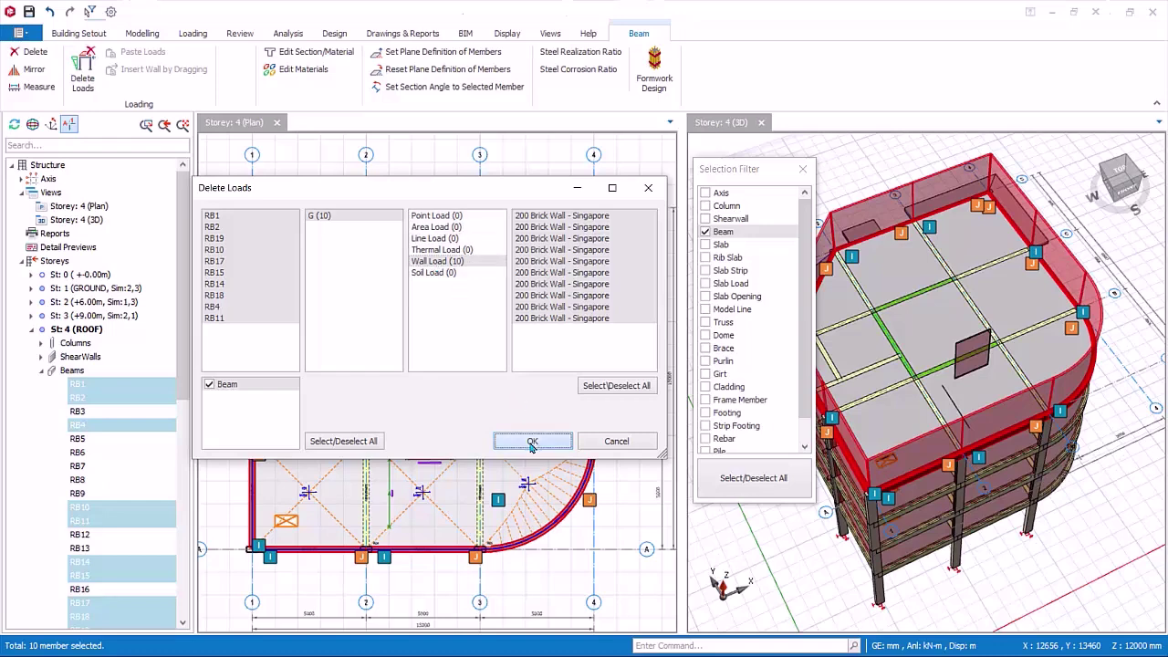
Re-enable all member types in the selection filter, close the filter and clear the beam selection
left_click(731, 488)
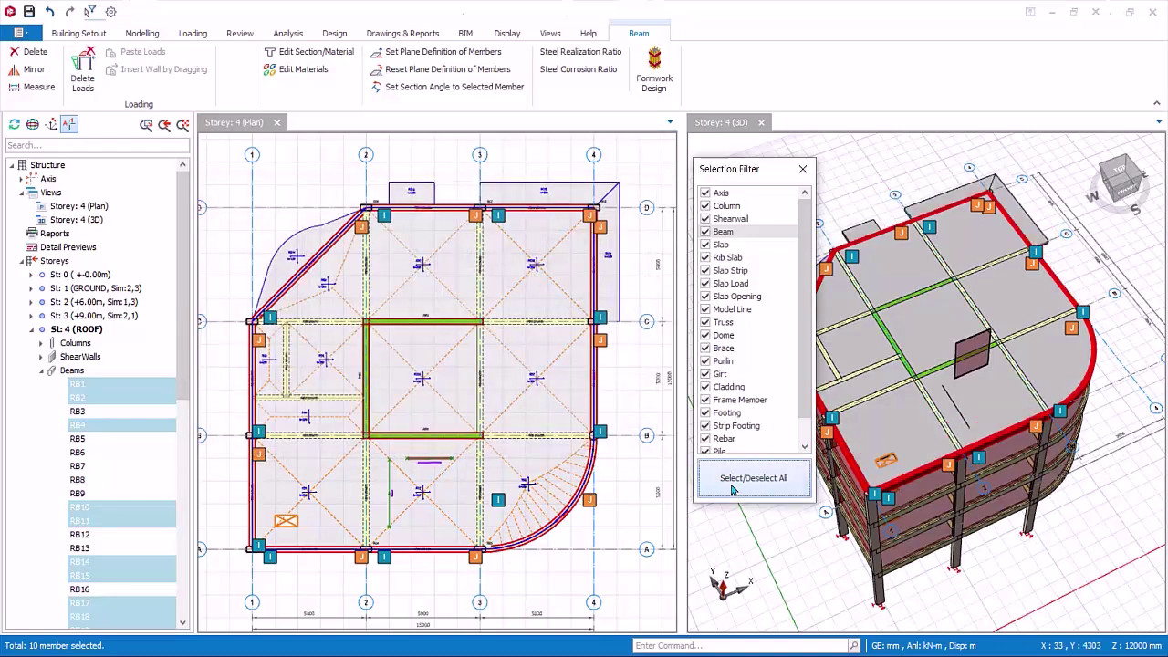
left_click(803, 169)
key("Escape")
Delete the two linear slab loads in the storey 4 bay between axes 2–3 and A–B
scroll(399, 518, "up", 2)
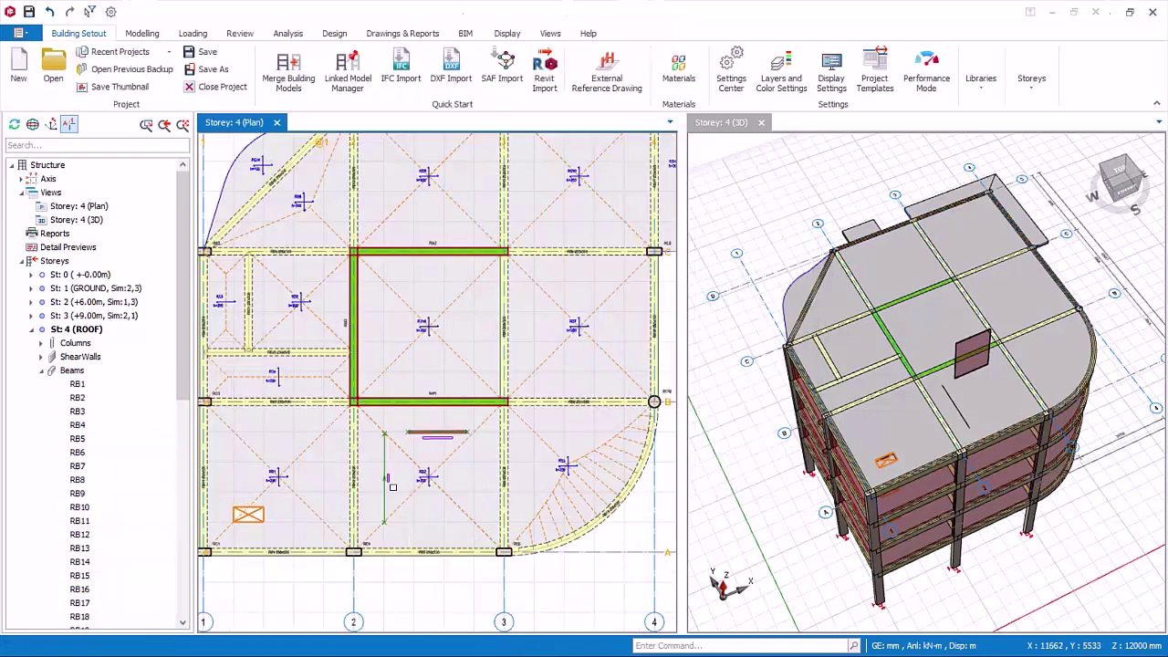
scroll(416, 465, "up", 1)
left_click(437, 432)
left_click(376, 474)
scroll(424, 486, "down", 3)
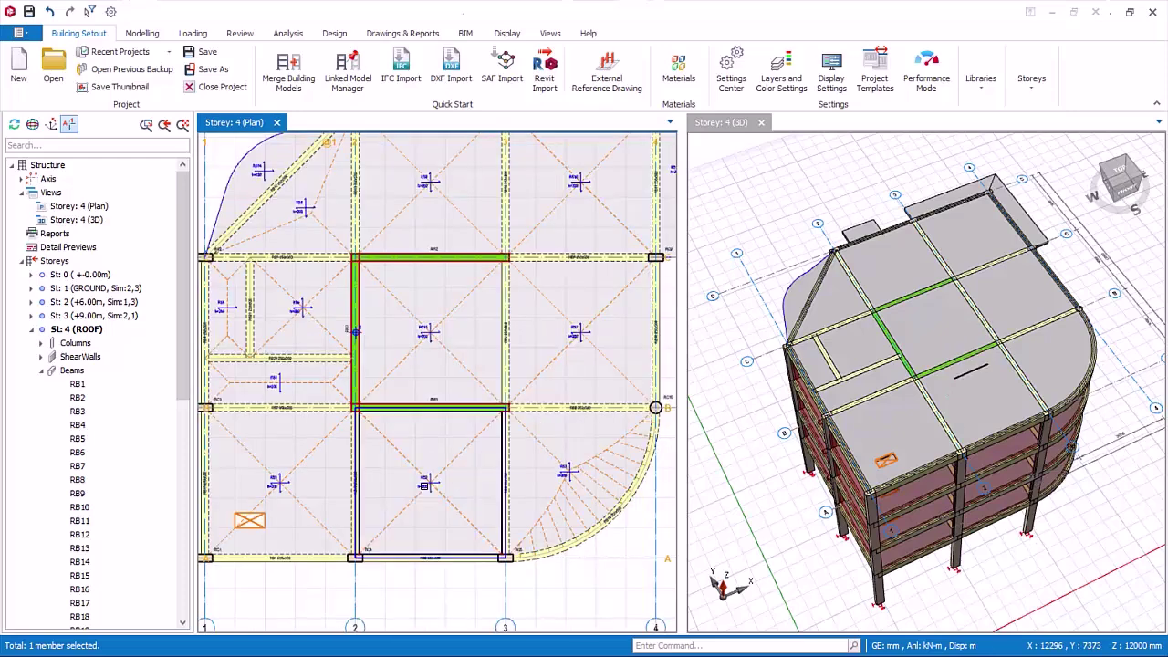